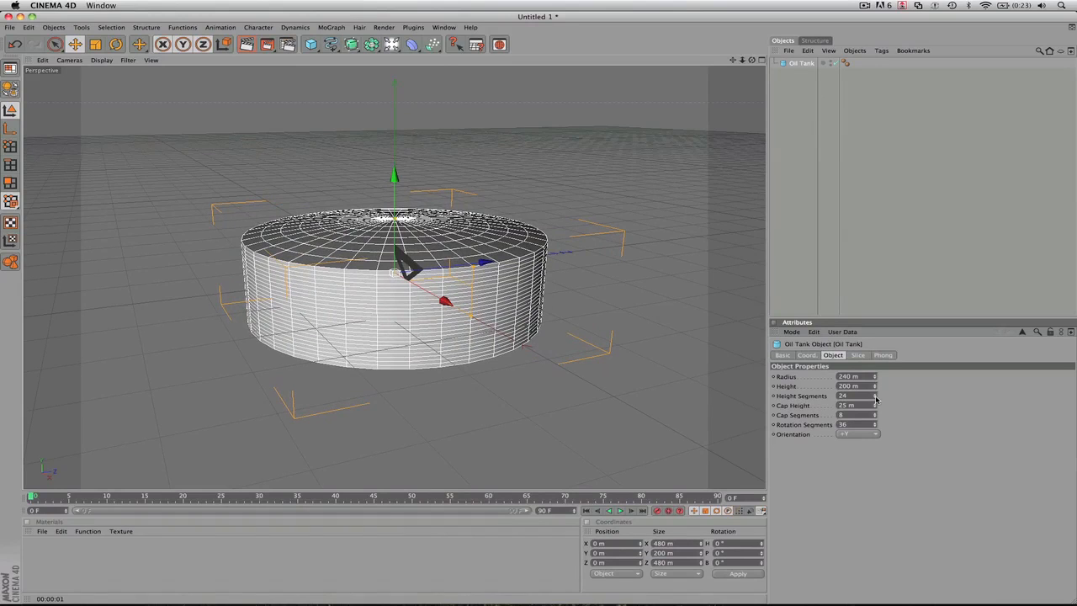
- Set the oil tank's height to 495 m with 65 height segments and 44 cap segments, and convert it to an editable polygon object
left_click_drag(874, 385, 874, 311)
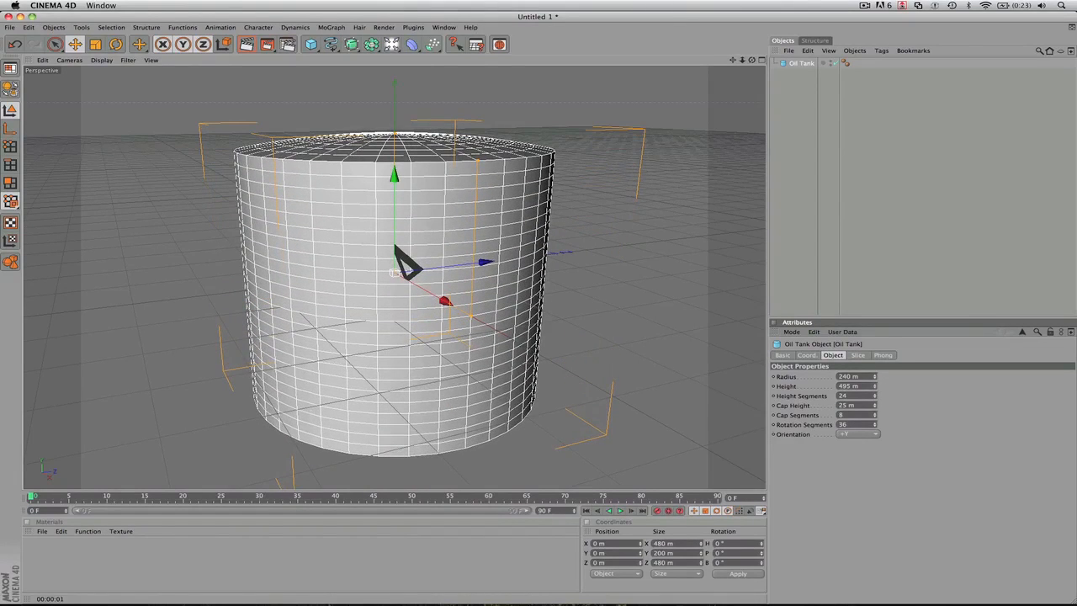
left_click_drag(875, 397, 874, 354)
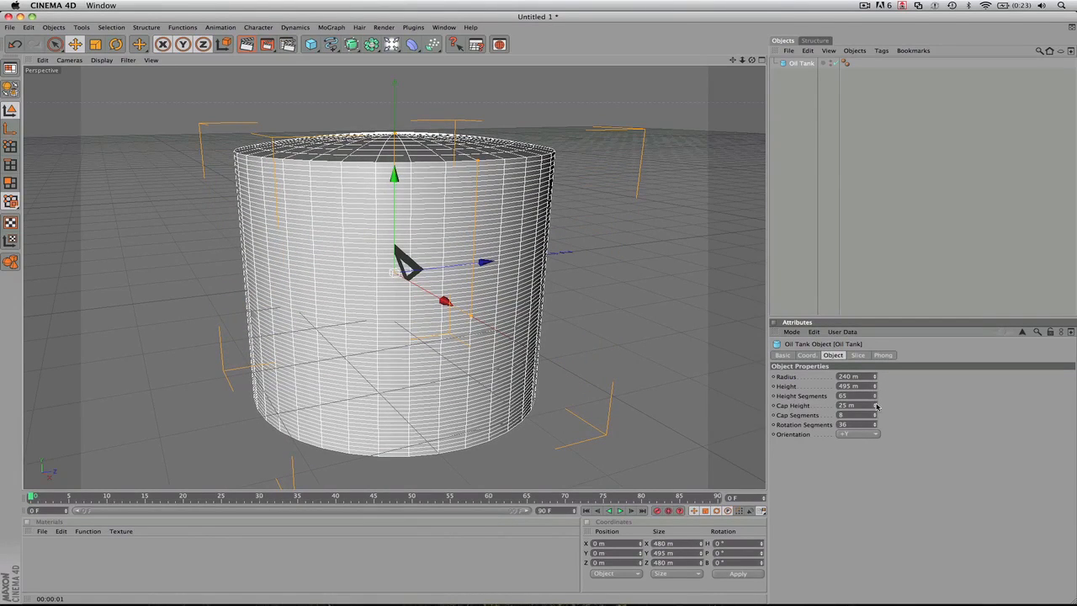
left_click_drag(875, 419, 875, 374)
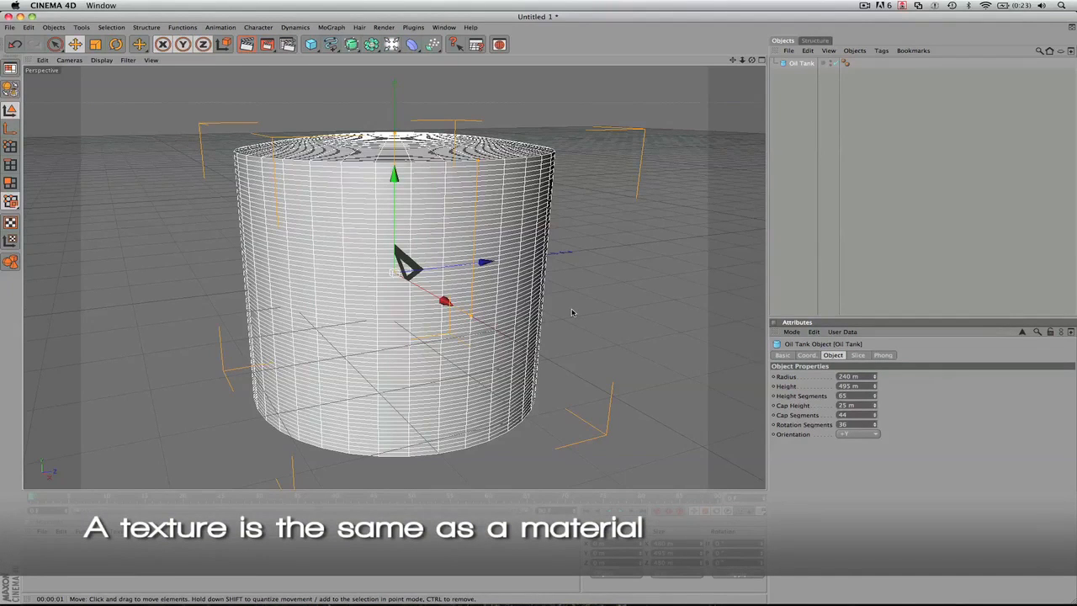
left_click(14, 90)
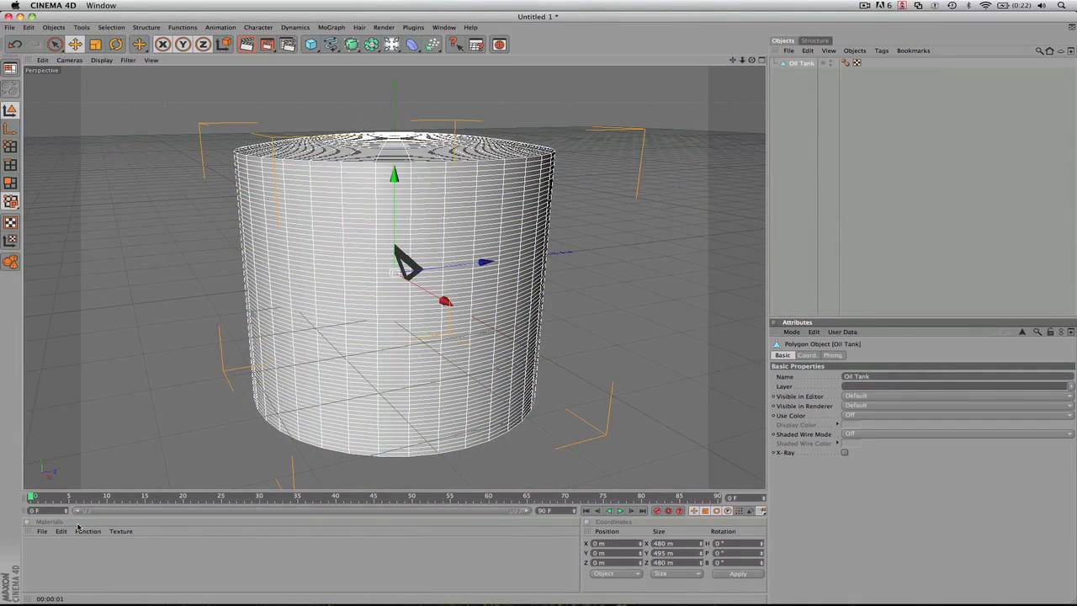
- Bring up the Material Manager and create a new material
left_click(41, 531)
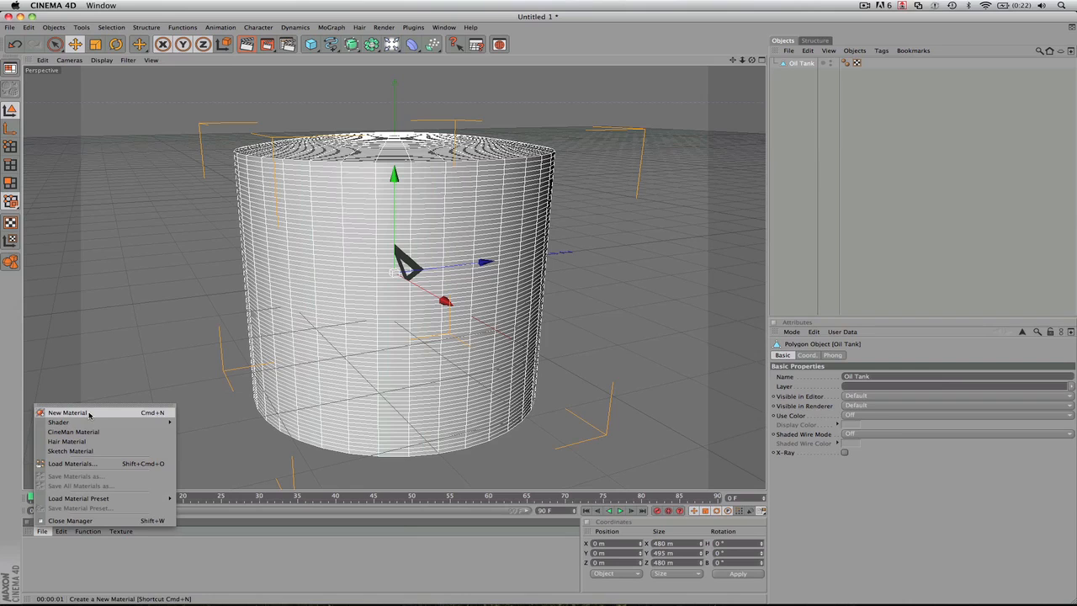
left_click(93, 553)
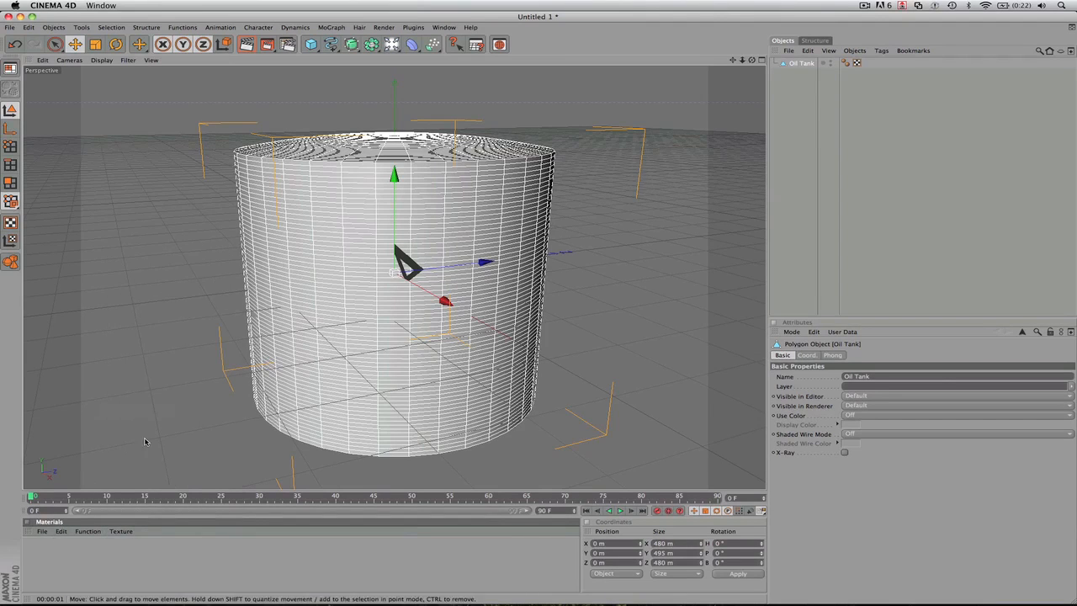
left_click(444, 27)
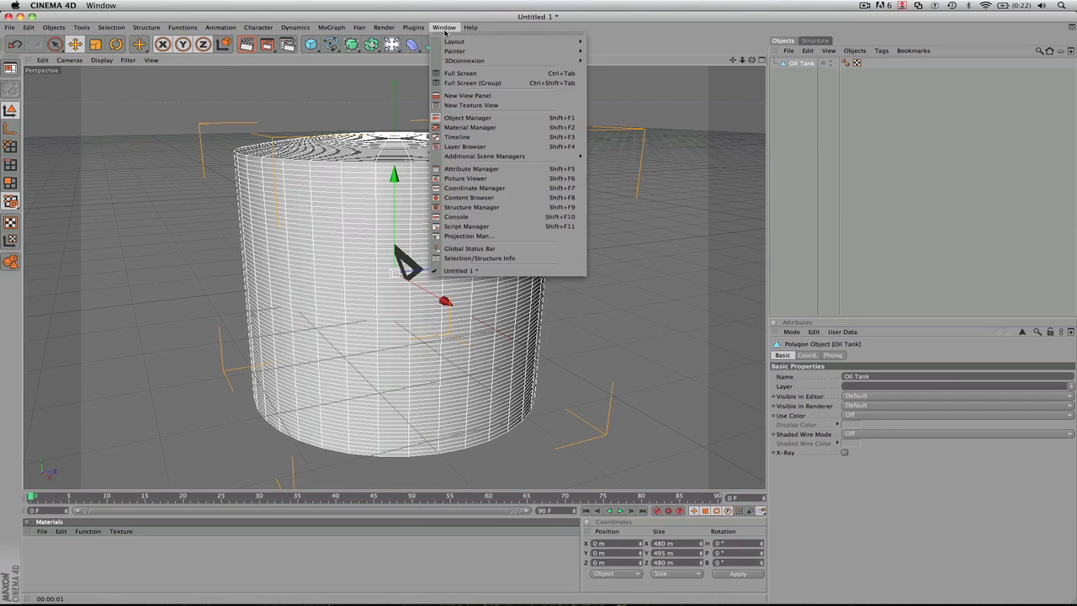
left_click(468, 126)
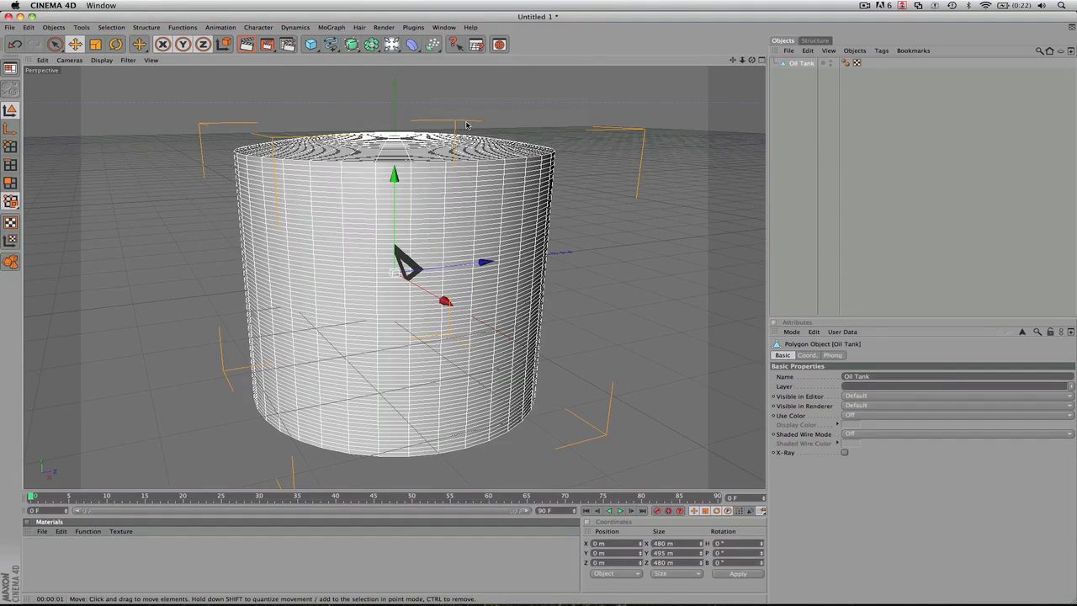
left_click(42, 532)
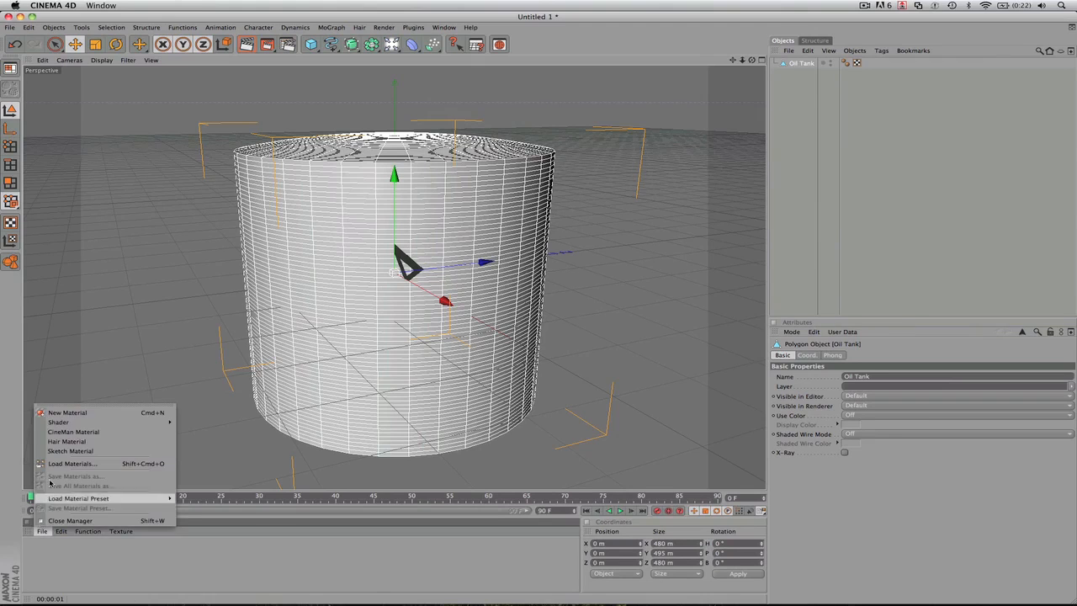
left_click(67, 412)
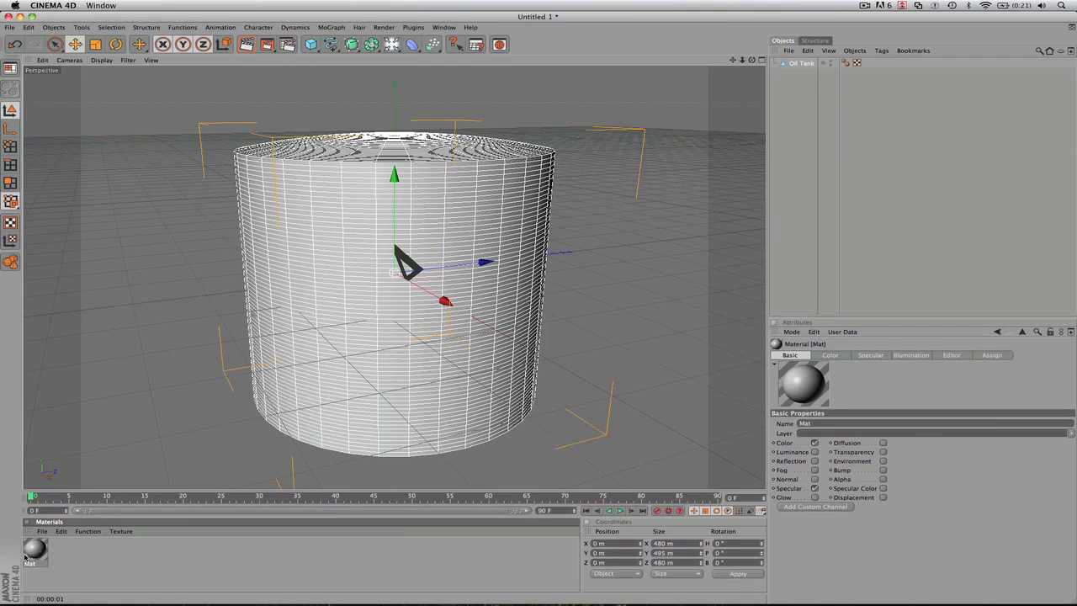
- Open the new material in the Material Editor and examine its specular, illumination, editor and color settings
double_click(36, 552)
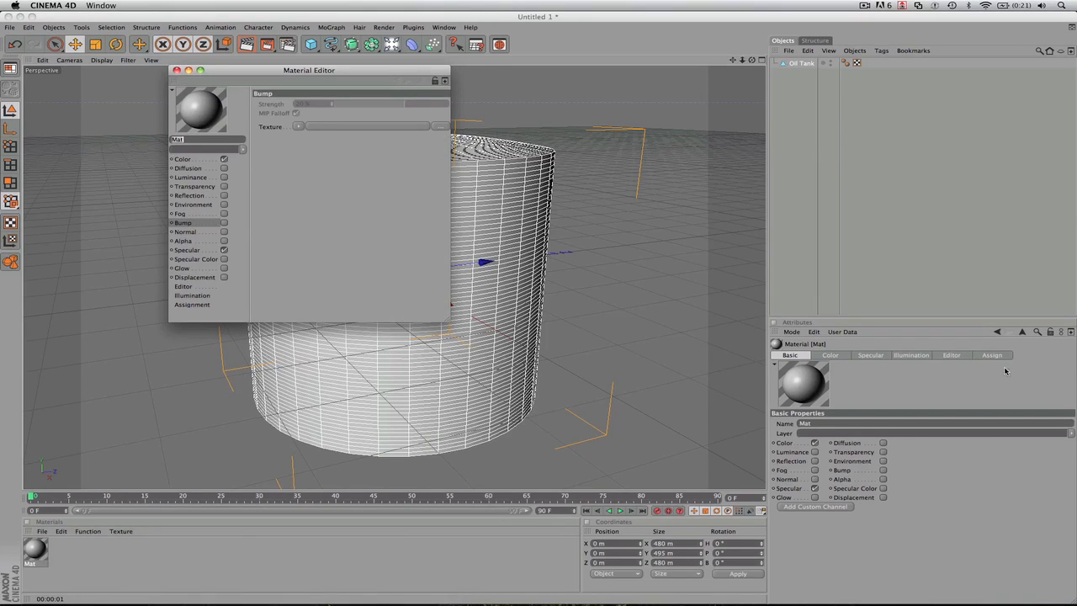
left_click(951, 355)
left_click(915, 355)
left_click(872, 355)
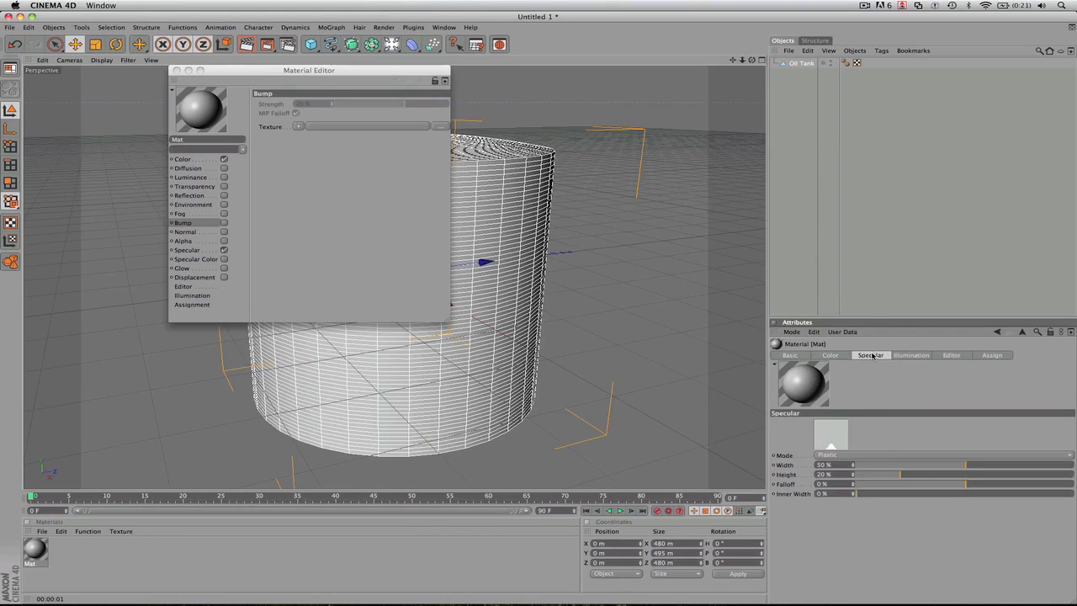
left_click(831, 355)
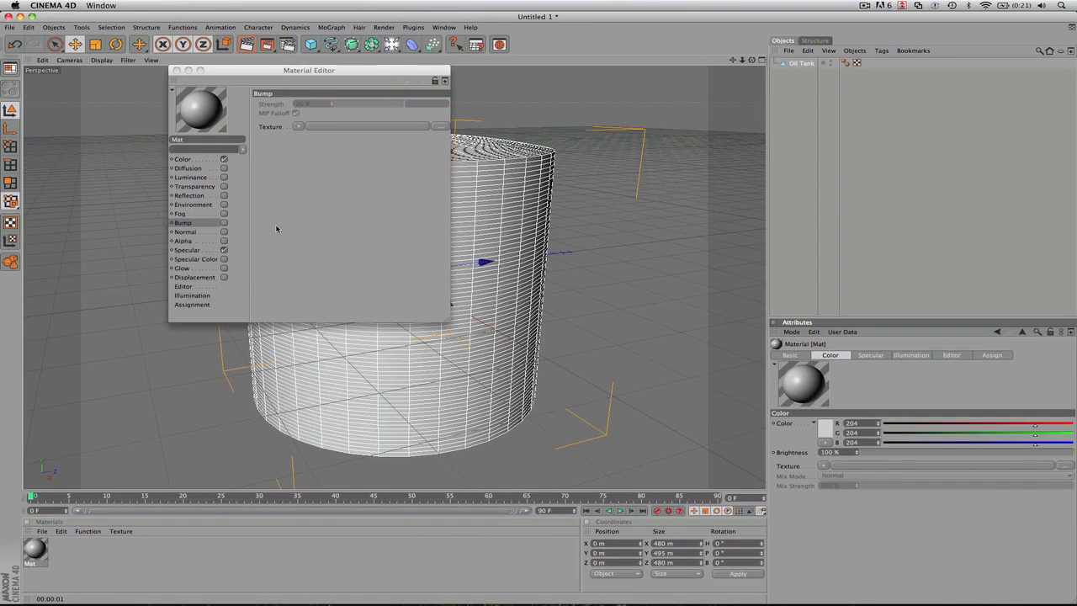
left_click(196, 160)
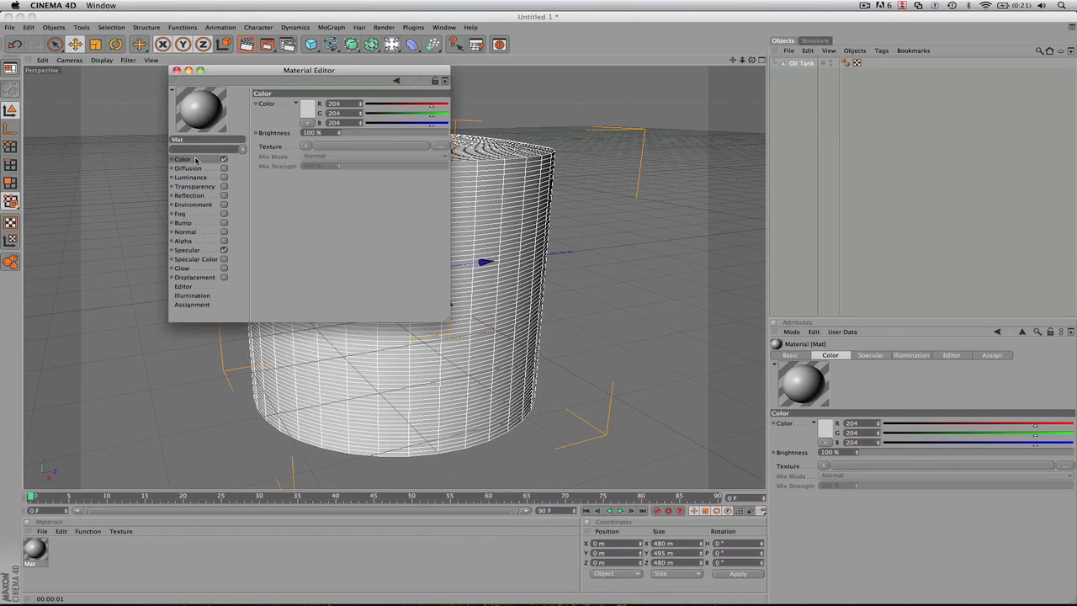
left_click(190, 251)
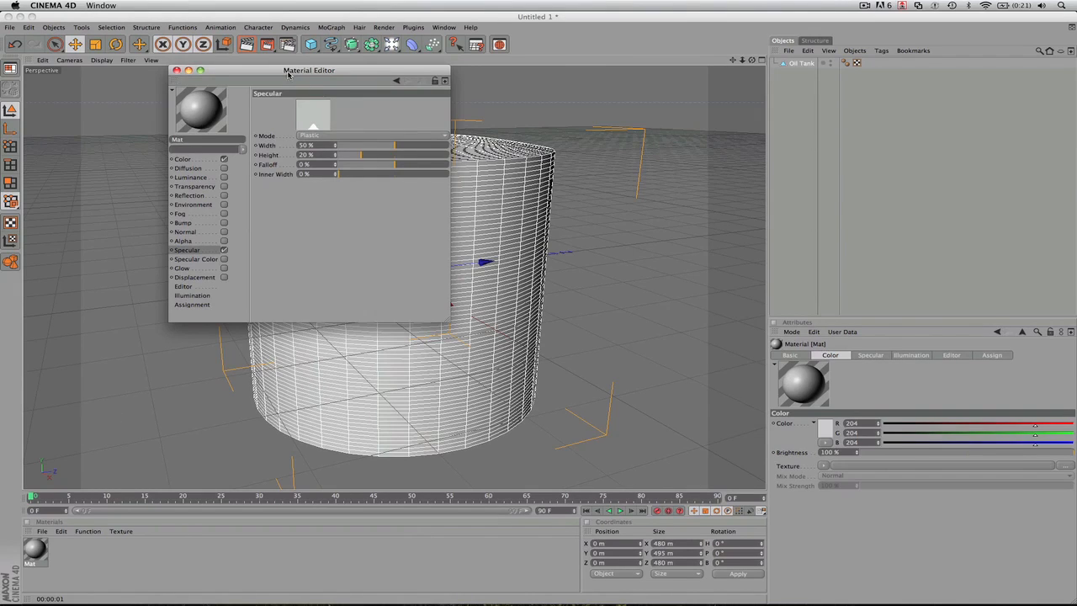
left_click_drag(287, 74, 456, 124)
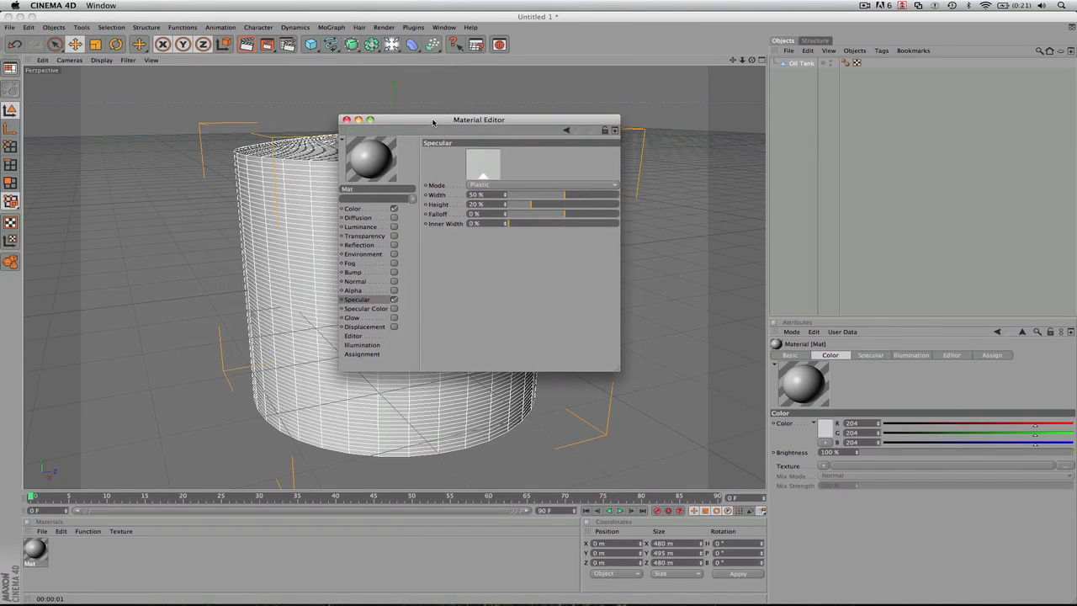
- Set the material's color to blue with RGB 22, 127, 219 and apply the material to the oil tank
left_click(357, 211)
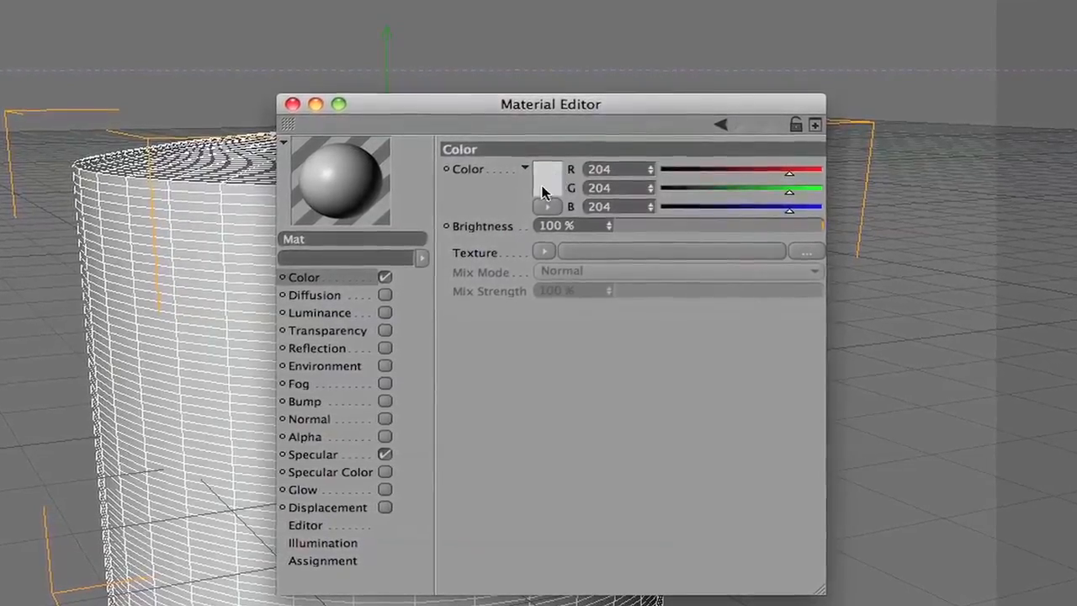
left_click(542, 192)
left_click_drag(531, 166, 539, 137)
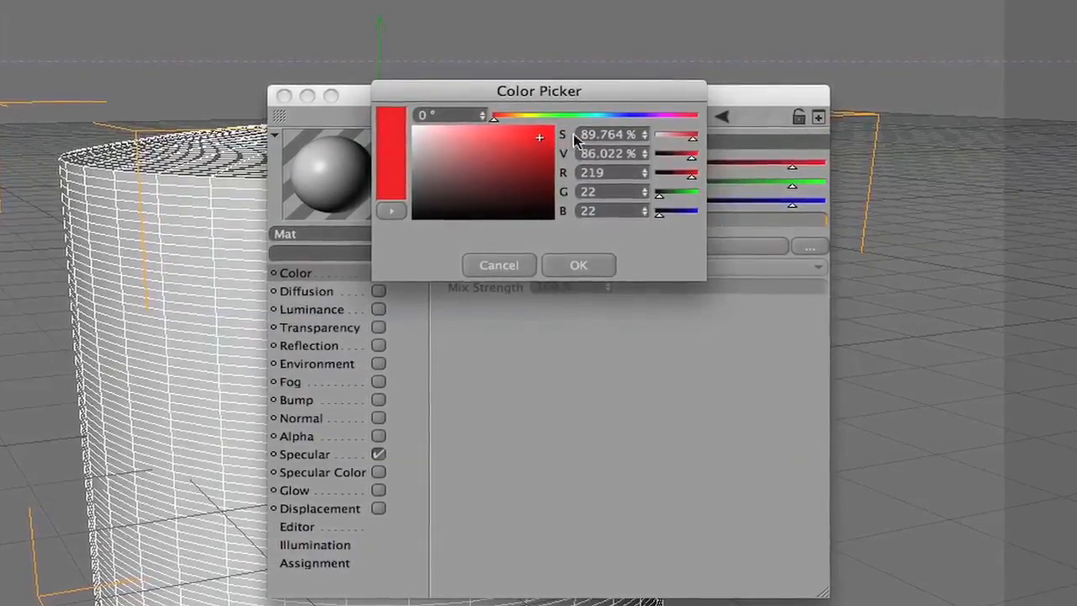
left_click_drag(615, 112, 617, 114)
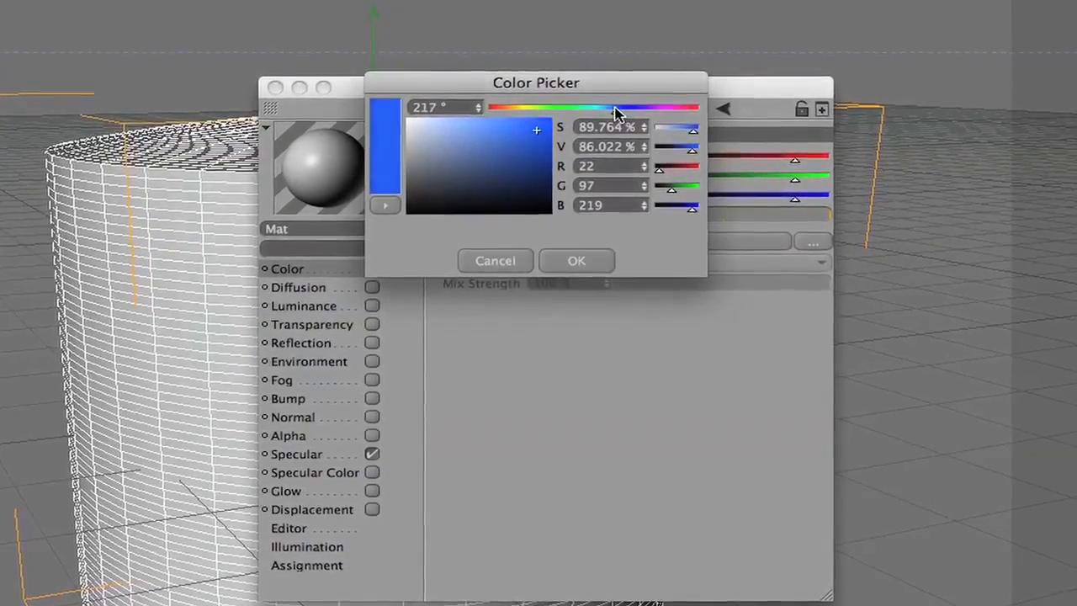
left_click(577, 261)
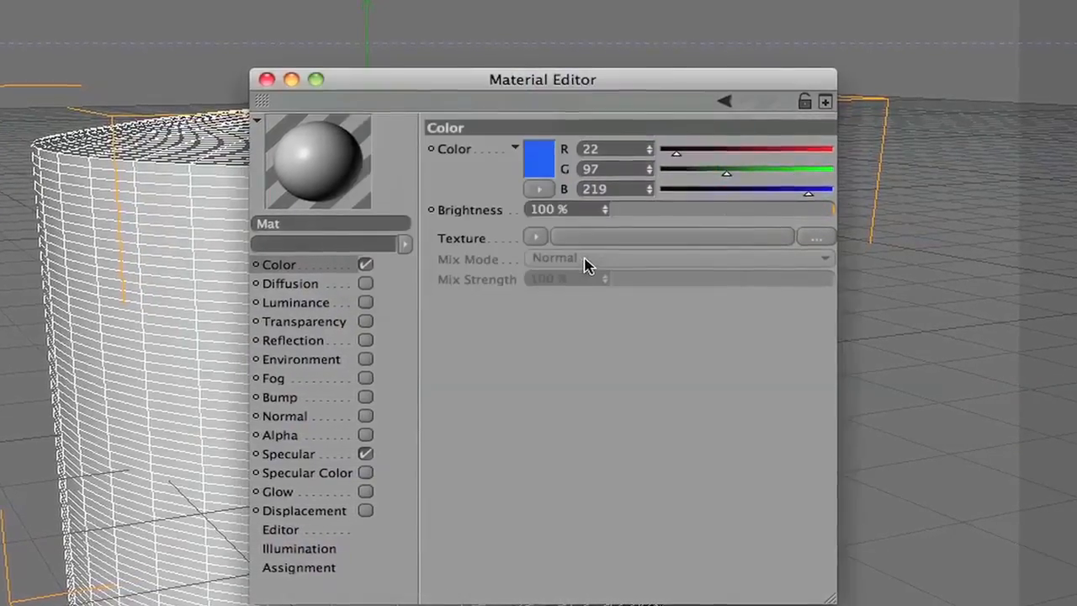
left_click_drag(784, 172, 750, 166)
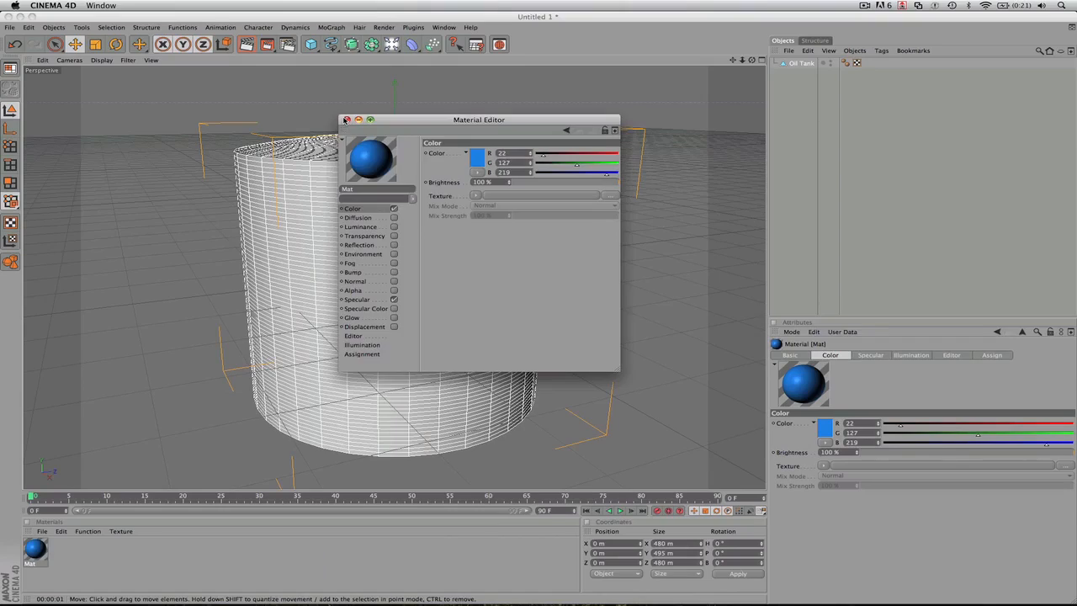
left_click(346, 120)
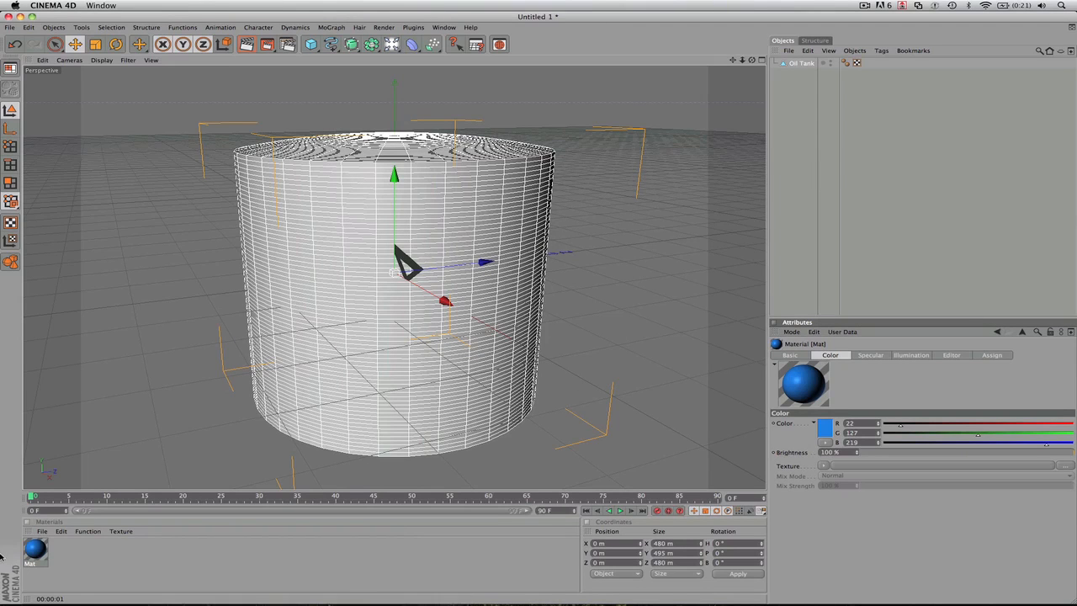
left_click_drag(42, 547, 372, 249)
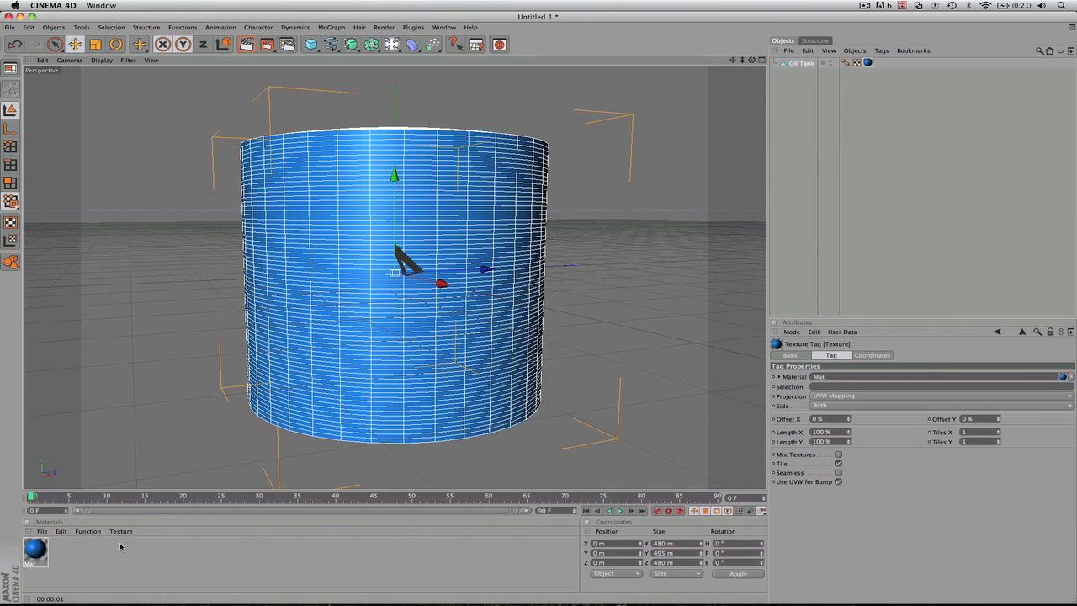
- Create a second material and set its color to dark red with RGB 161, 16, 16
left_click(48, 534)
left_click(67, 414)
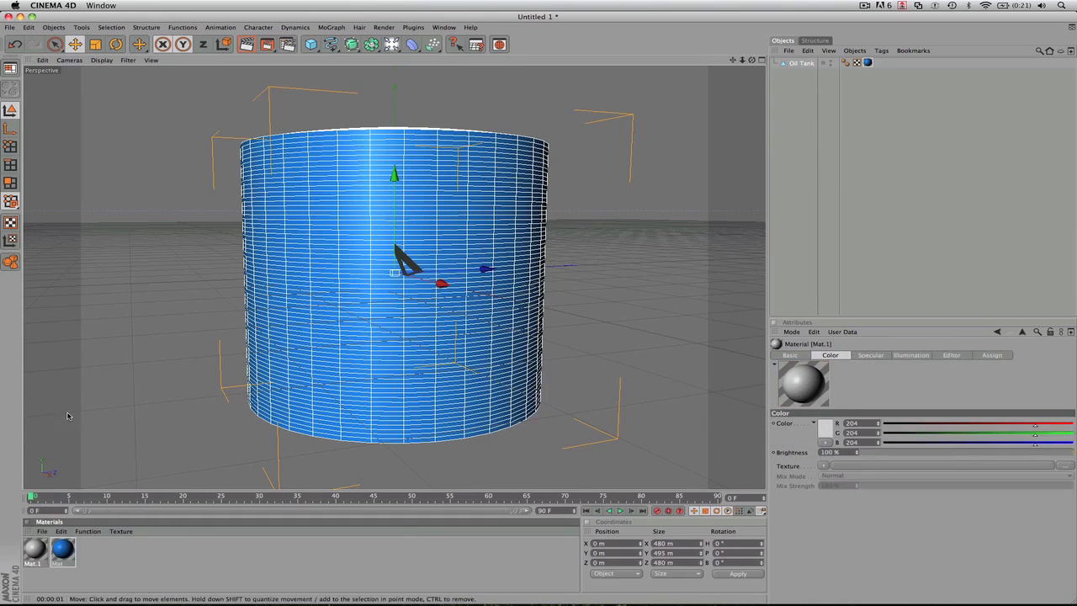
double_click(35, 550)
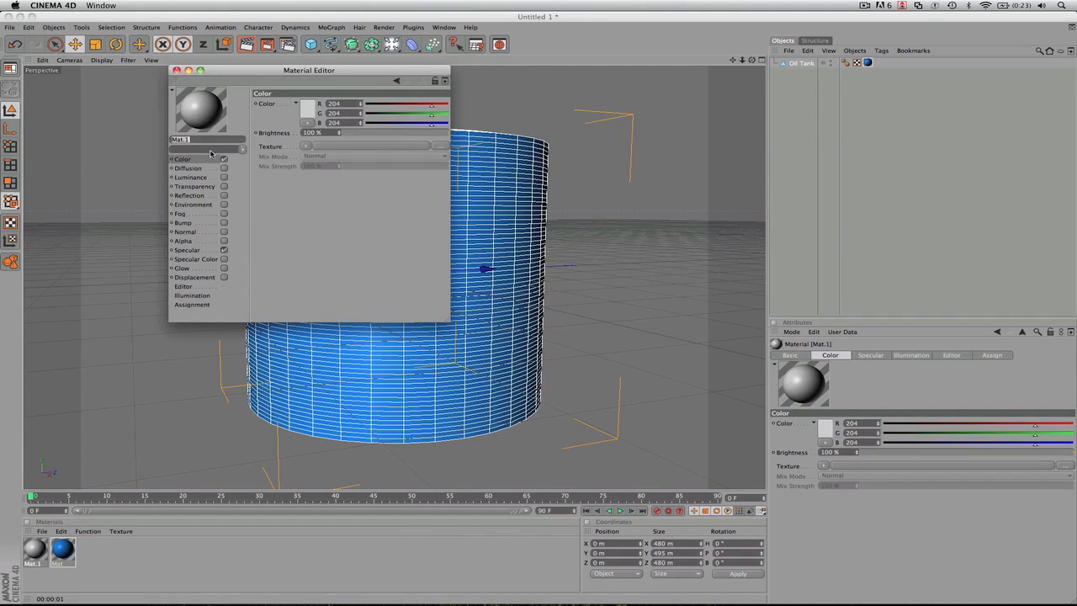
left_click(309, 105)
left_click(310, 99)
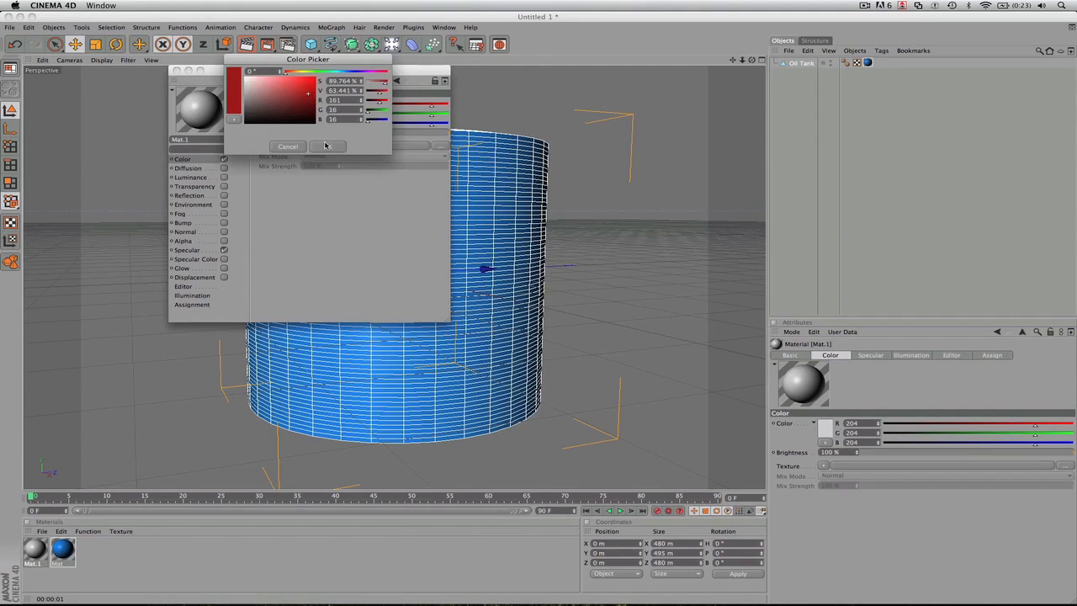
left_click(176, 69)
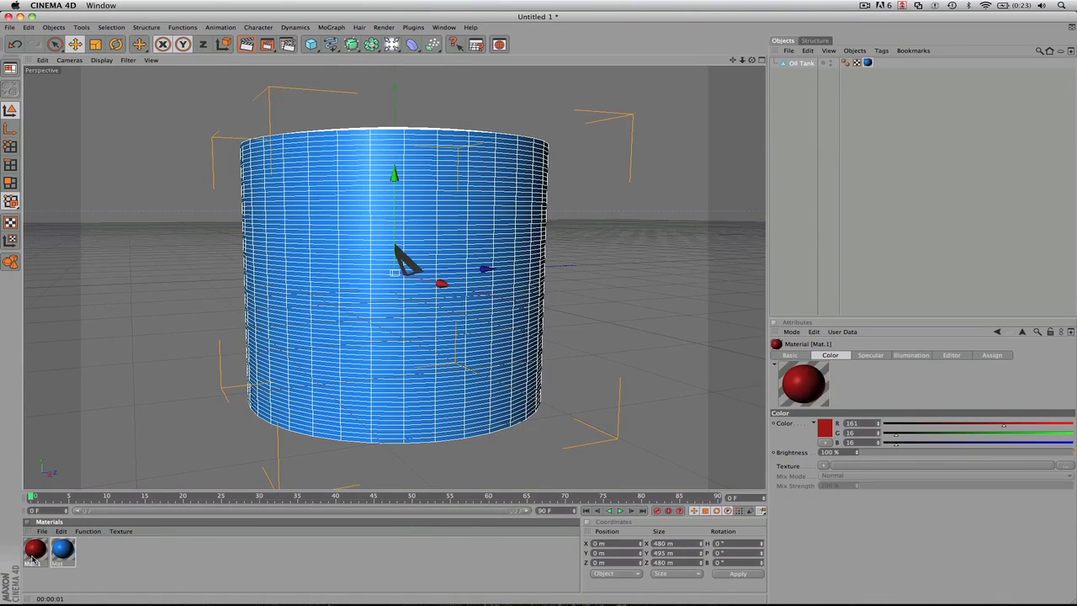
- Apply the red material to the oil tank, followed by the blue material over it
left_click_drag(37, 548, 341, 283)
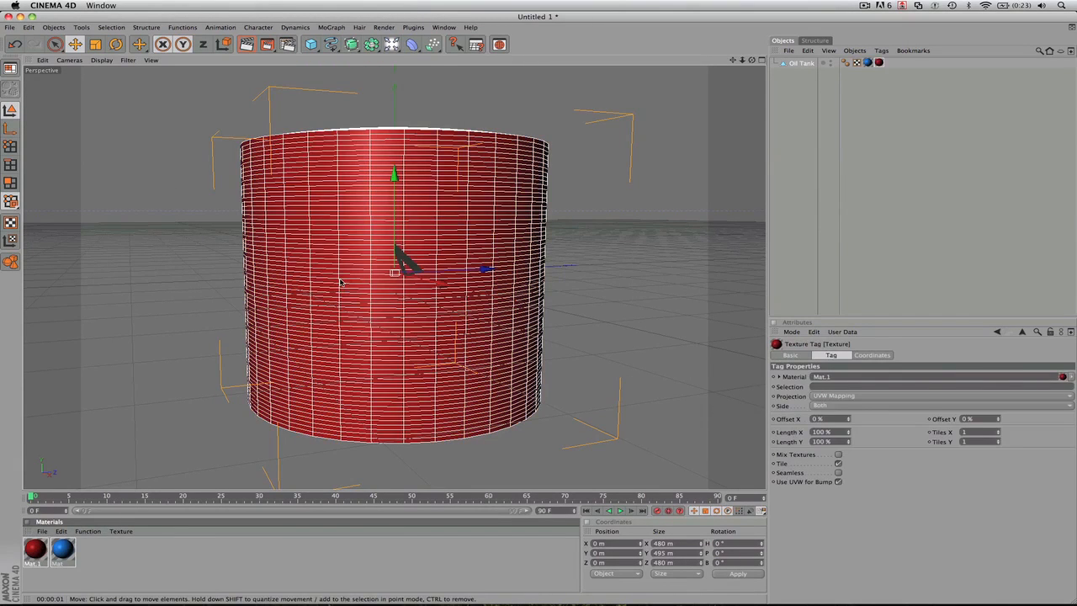
left_click_drag(71, 550, 294, 349)
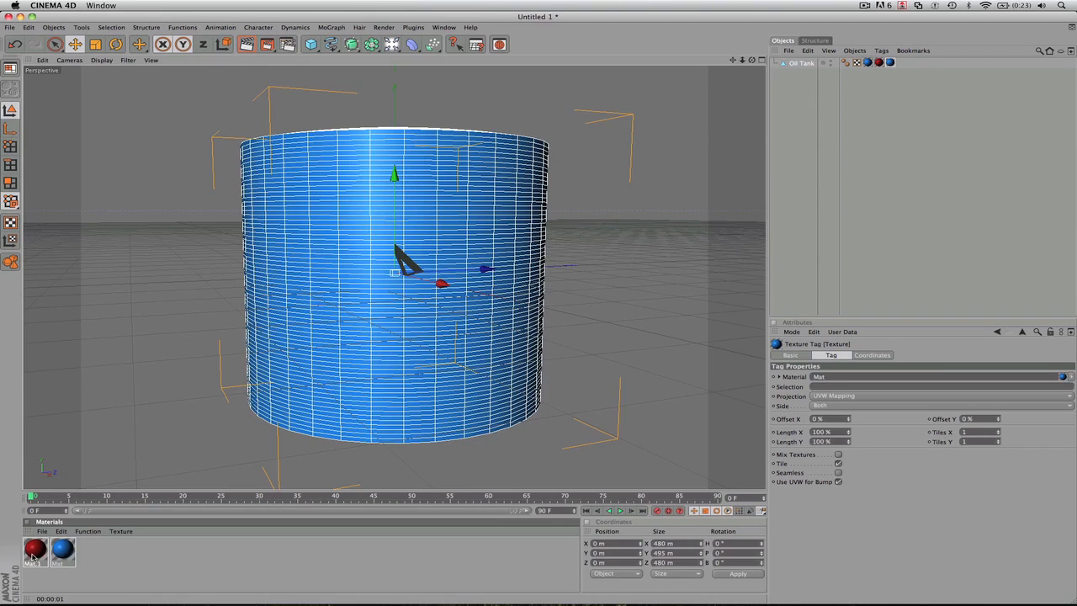
- Delete the red material and remove the oil tank's empty texture tag and duplicate blue texture tag
left_click(45, 555)
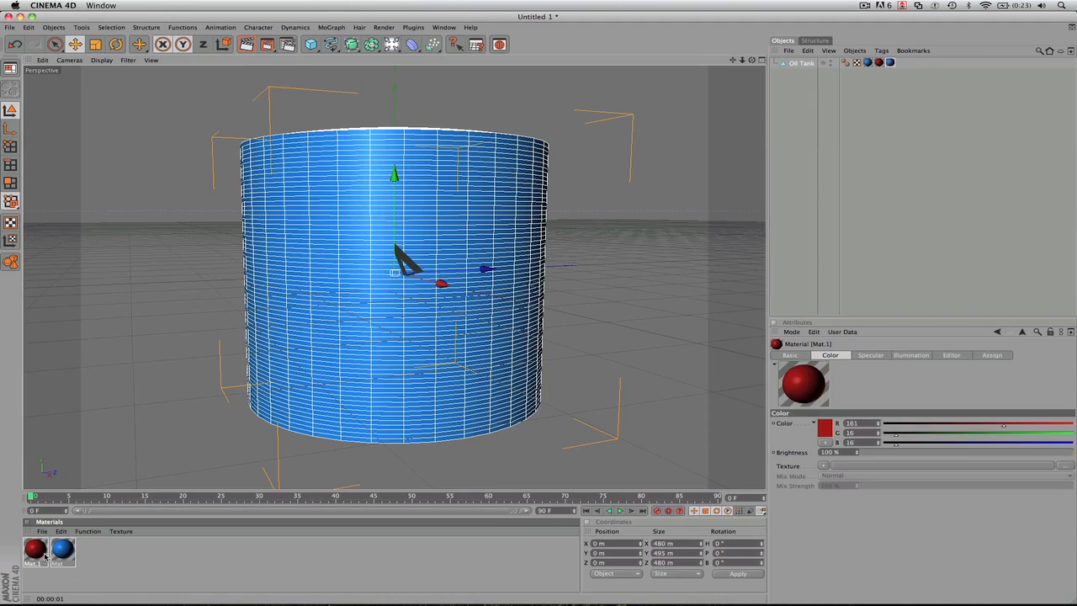
key("Delete")
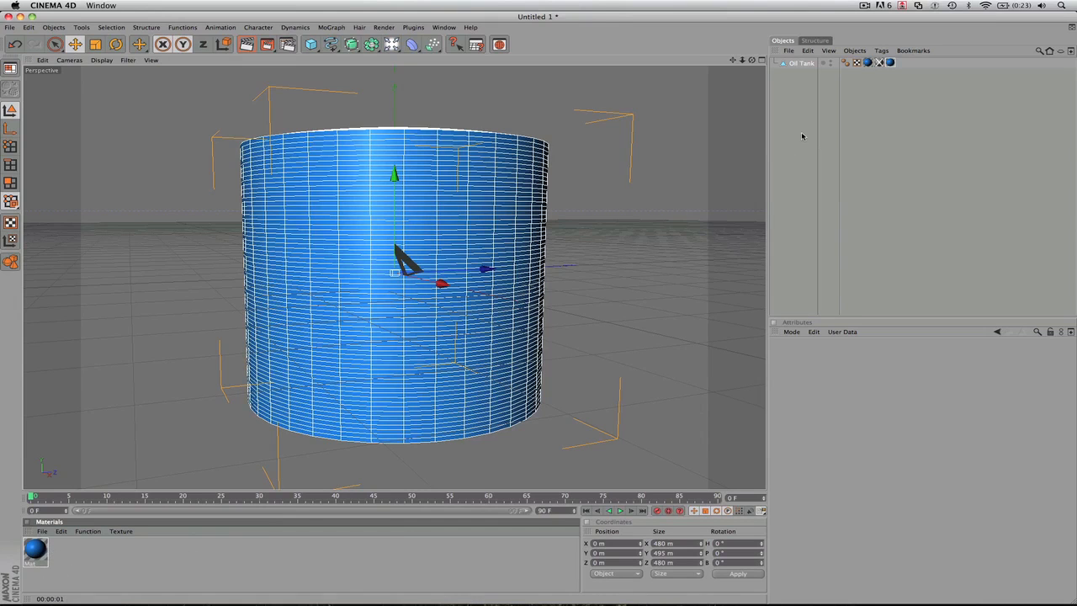
left_click(878, 63)
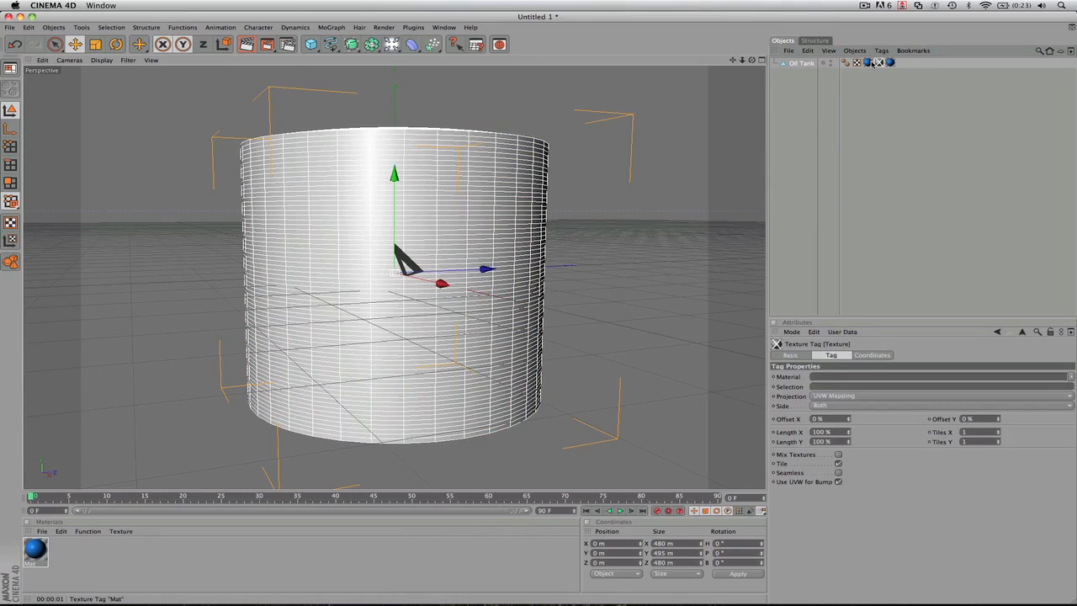
key("Delete")
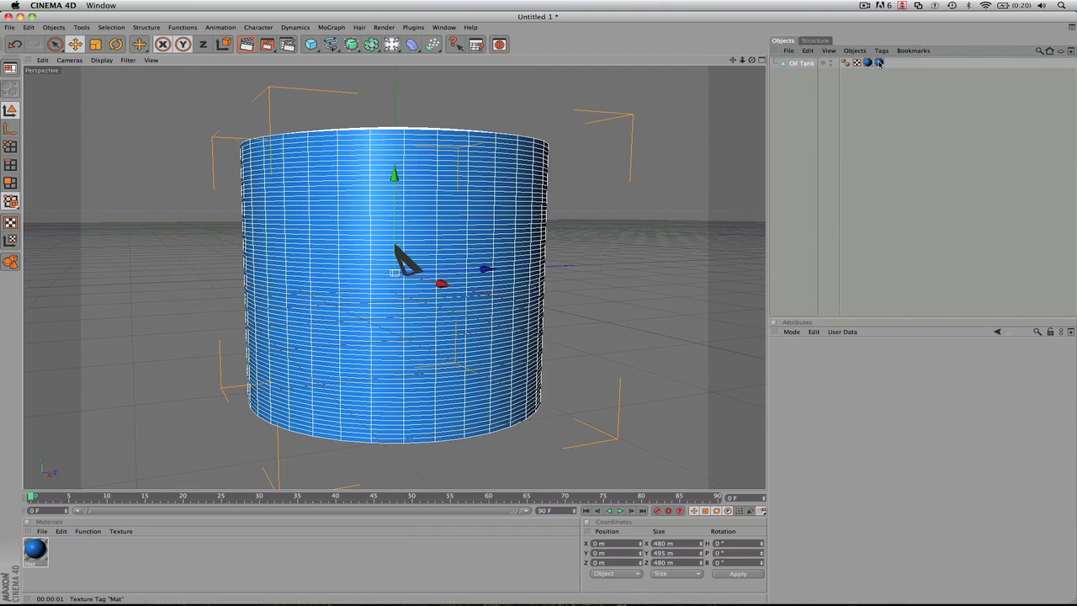
left_click(868, 64)
key("Delete")
left_click(868, 64)
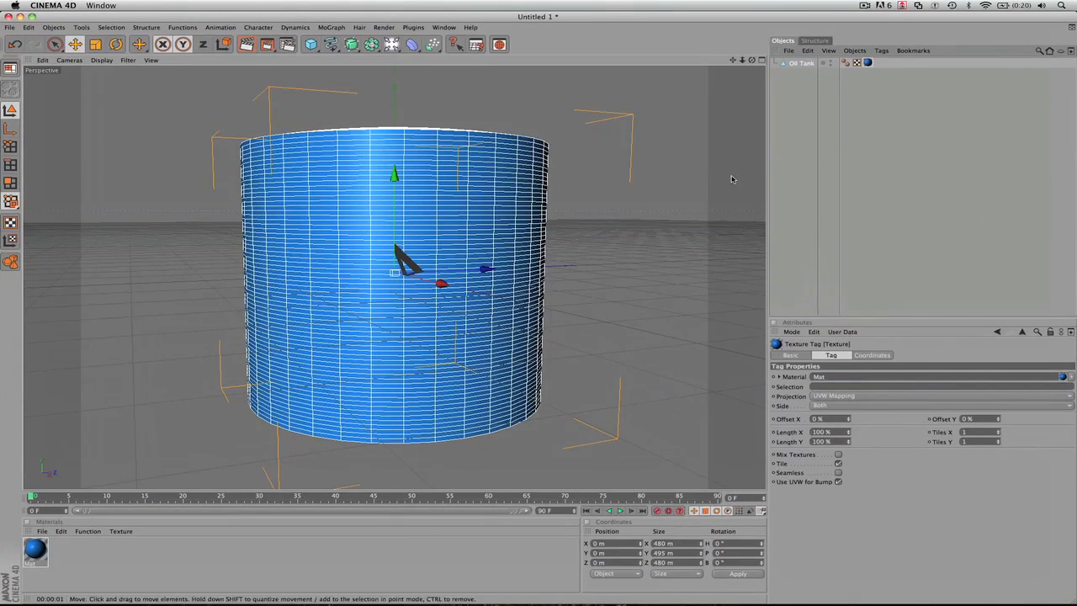
left_click(33, 552)
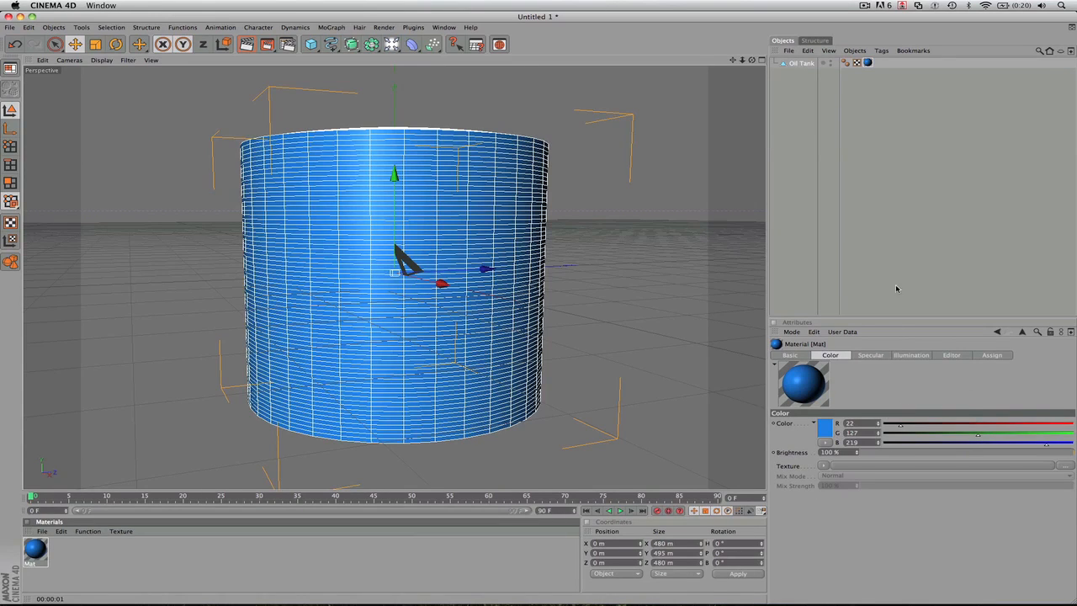
- Create a second material and set its color to red with RGB 208, 18, 18
left_click(867, 61)
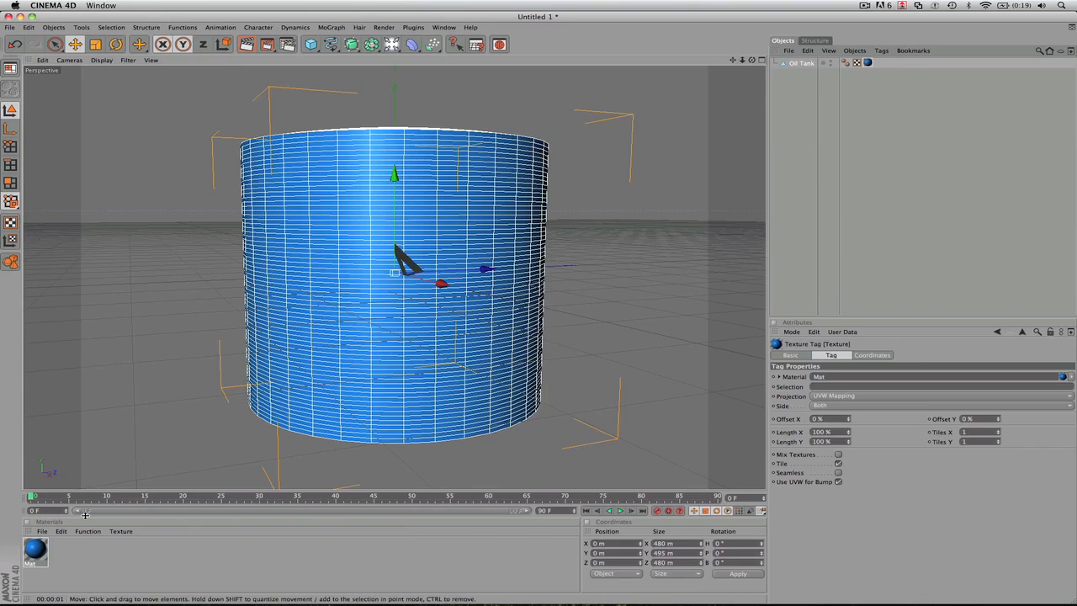
left_click(42, 531)
left_click(65, 412)
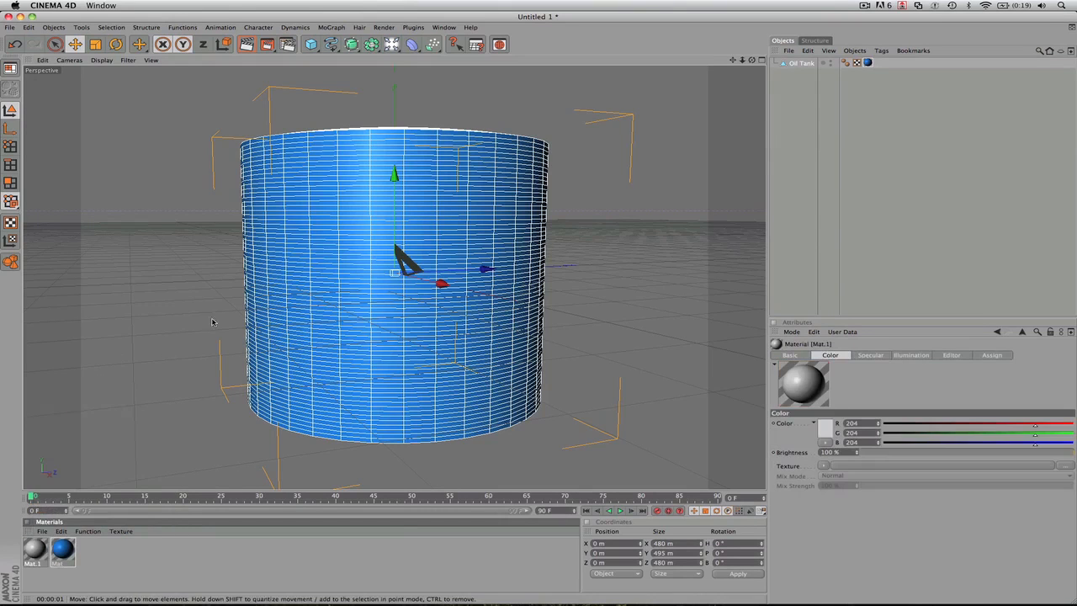
double_click(34, 548)
left_click(308, 103)
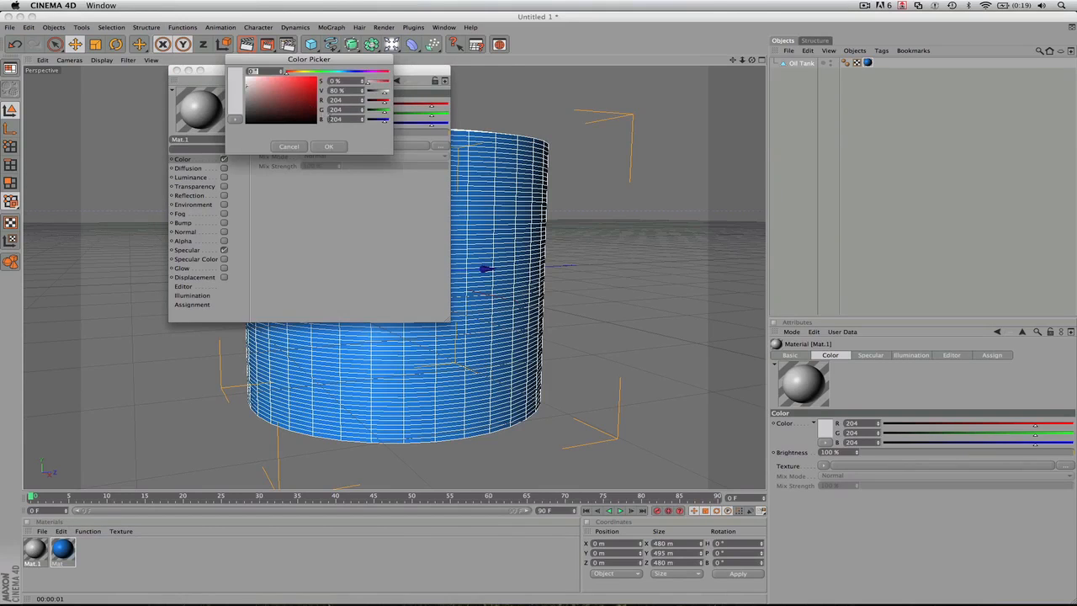
left_click(310, 86)
left_click(333, 146)
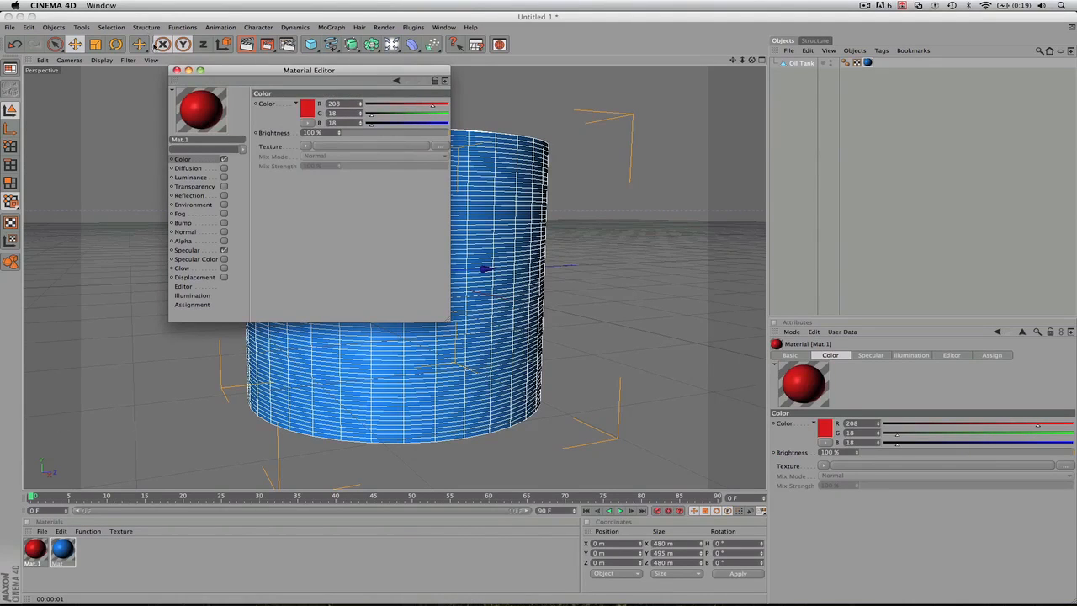
left_click(176, 71)
- Apply the red material to the oil tank and move its blue texture tag after the red one
left_click_drag(38, 551, 479, 216)
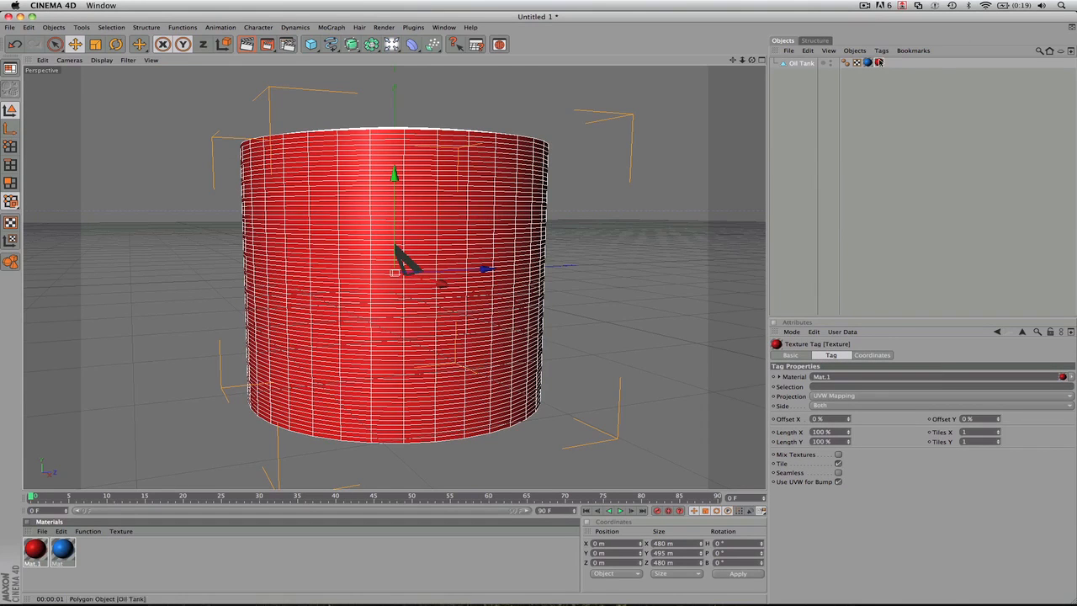
left_click_drag(867, 63, 875, 66)
left_click(884, 68)
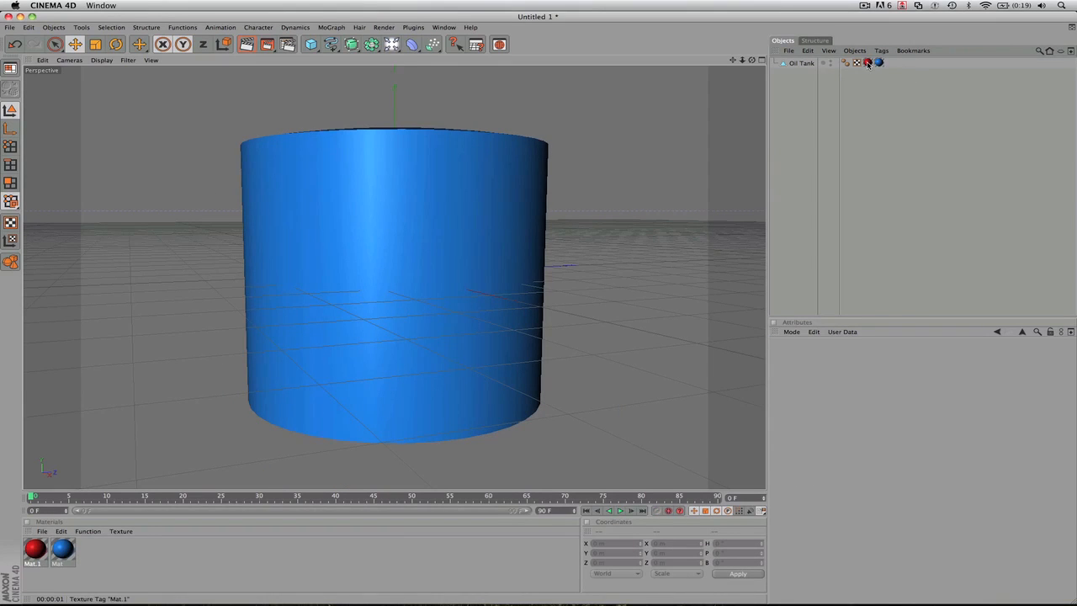
- Compare the oil tank's red and blue texture tags and delete the red tag
left_click(868, 64)
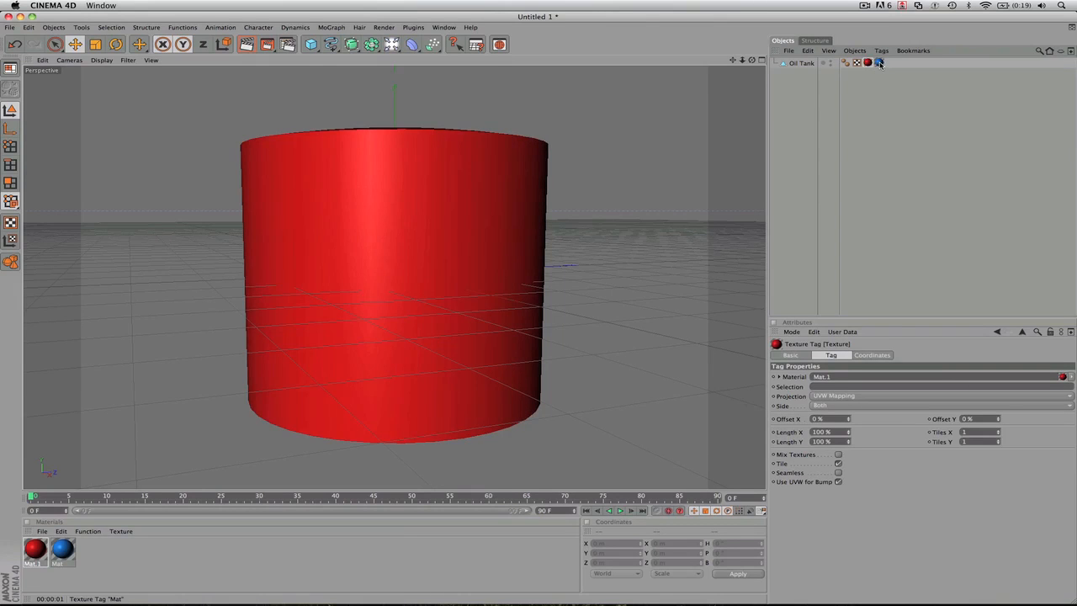
left_click(879, 63)
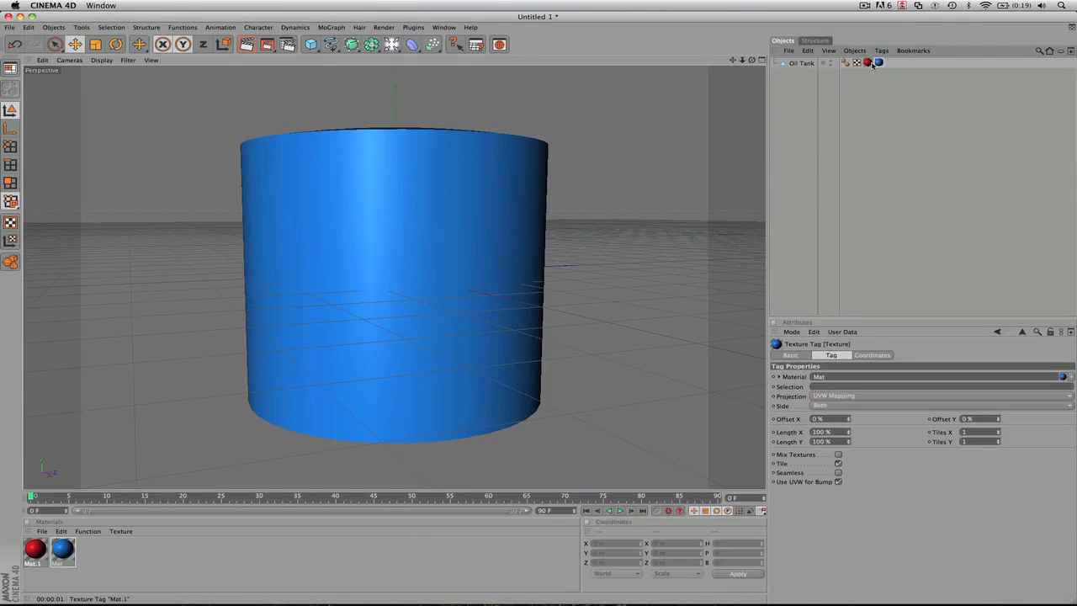
left_click(870, 65)
key("Delete")
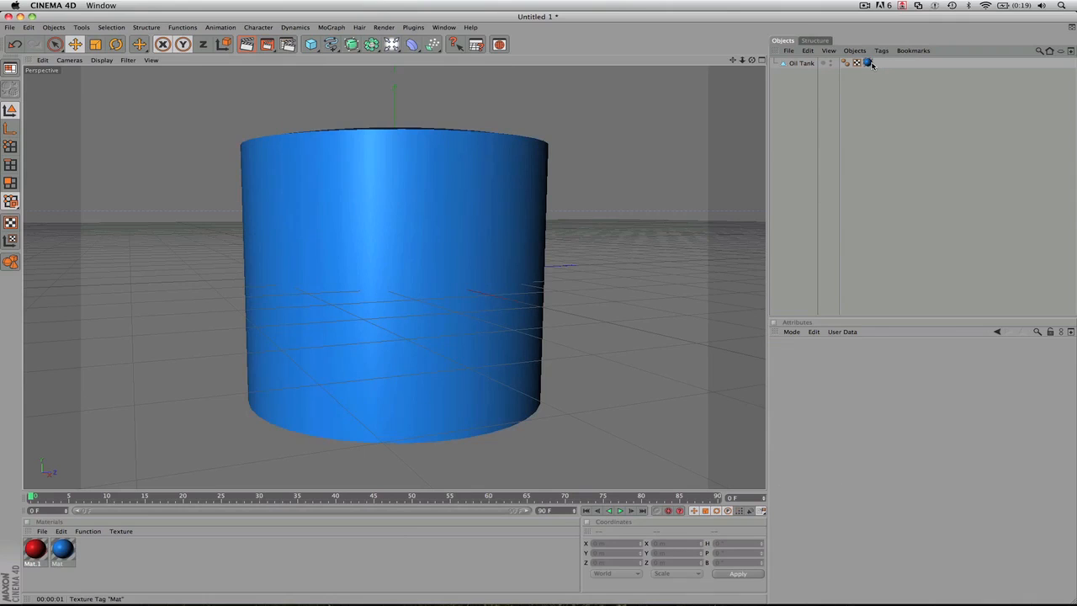
- Review the red and blue materials' attributes, the blue material's illumination settings, and the oil tank's texture tag properties
left_click(39, 549)
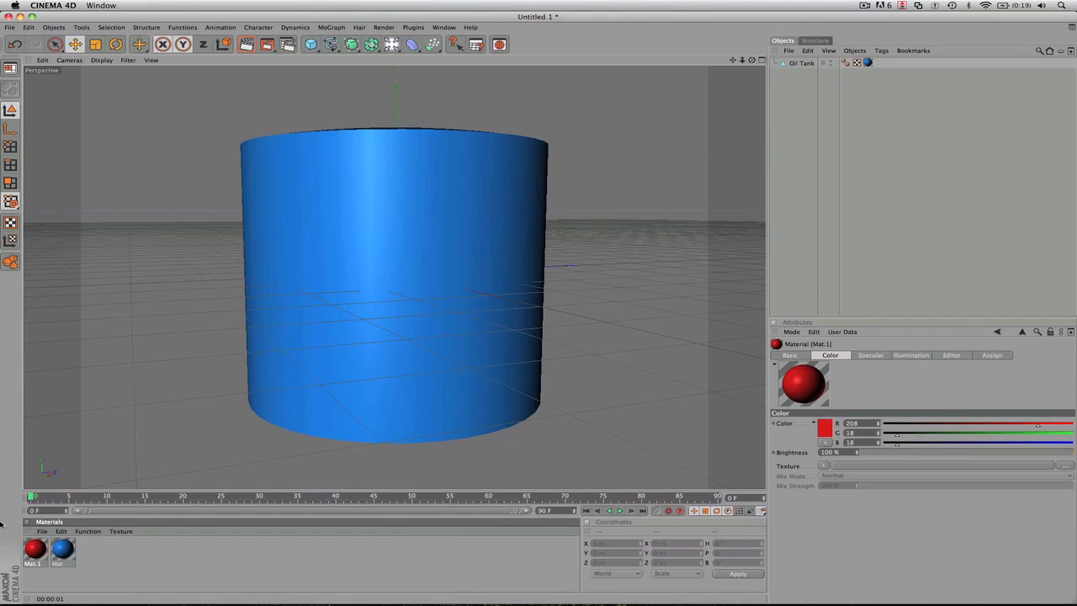
left_click(63, 549)
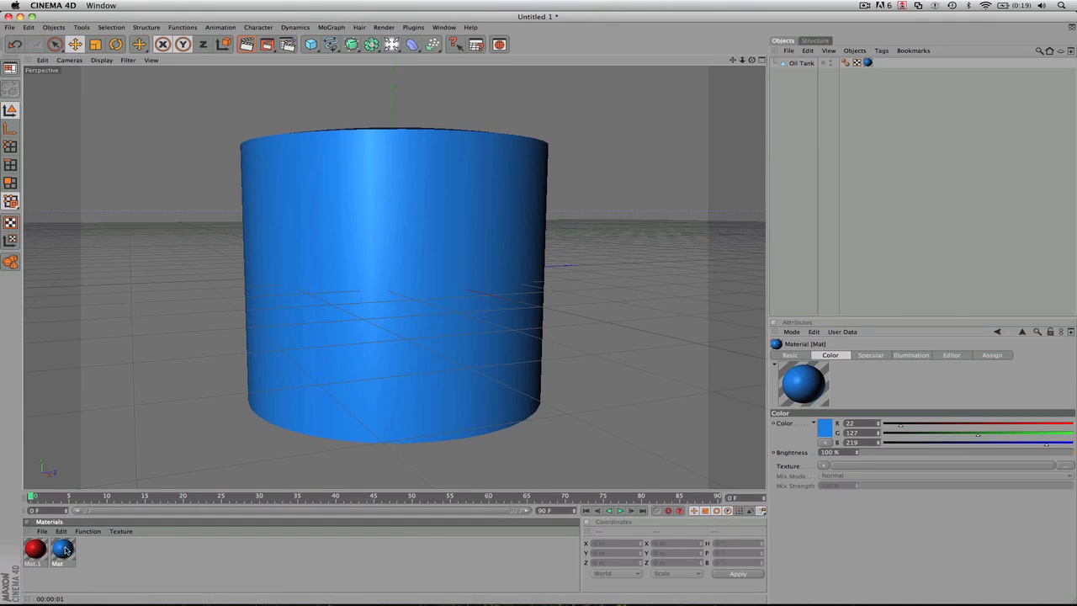
left_click(913, 356)
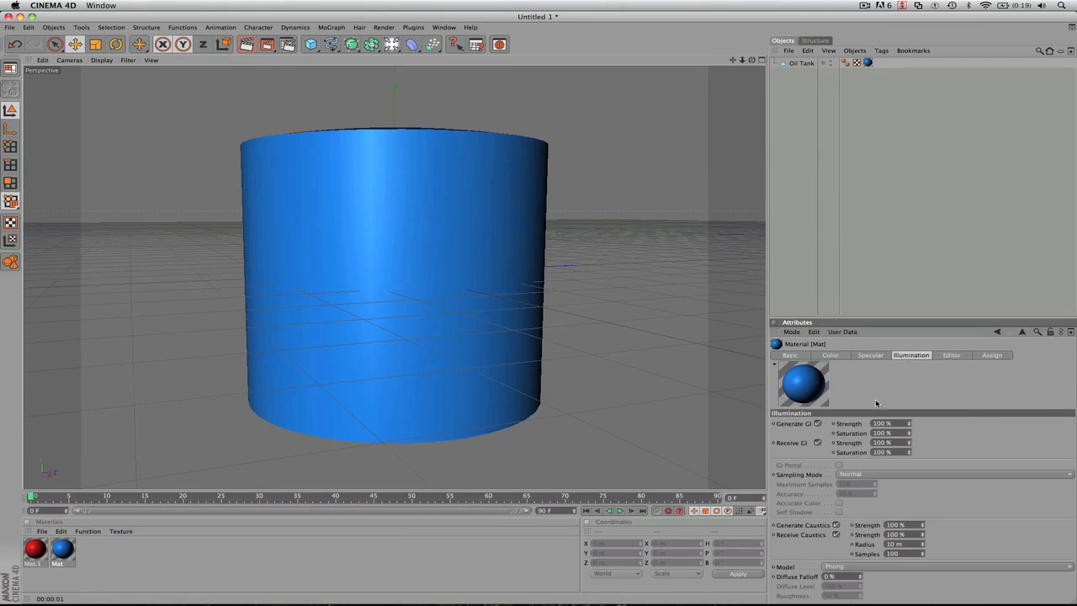
left_click(868, 65)
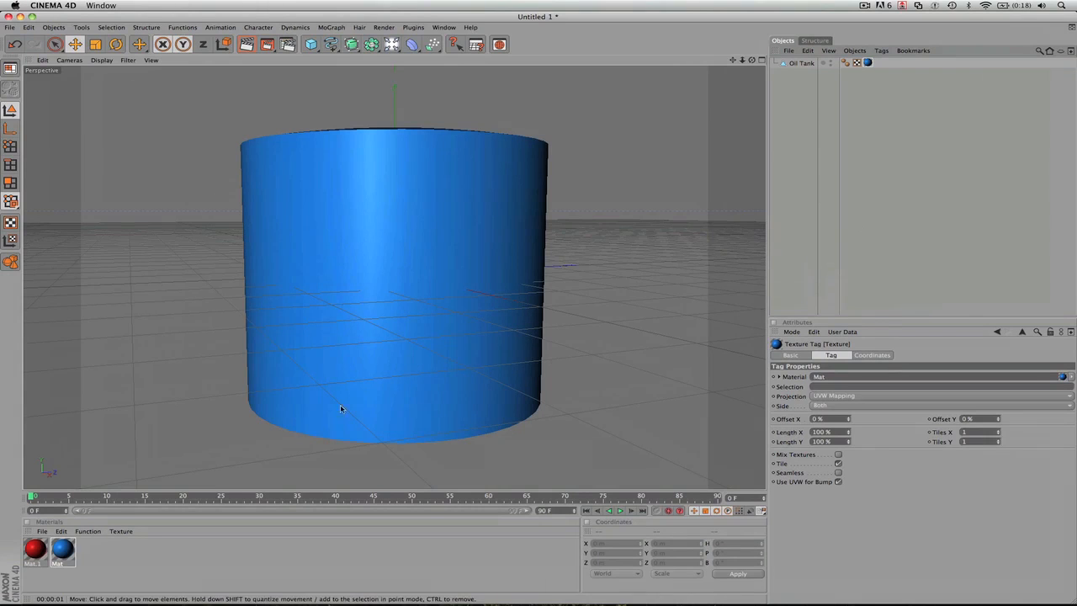
- Open the blue material in the Material Editor and display its Diffusion settings
left_click(66, 551)
double_click(65, 551)
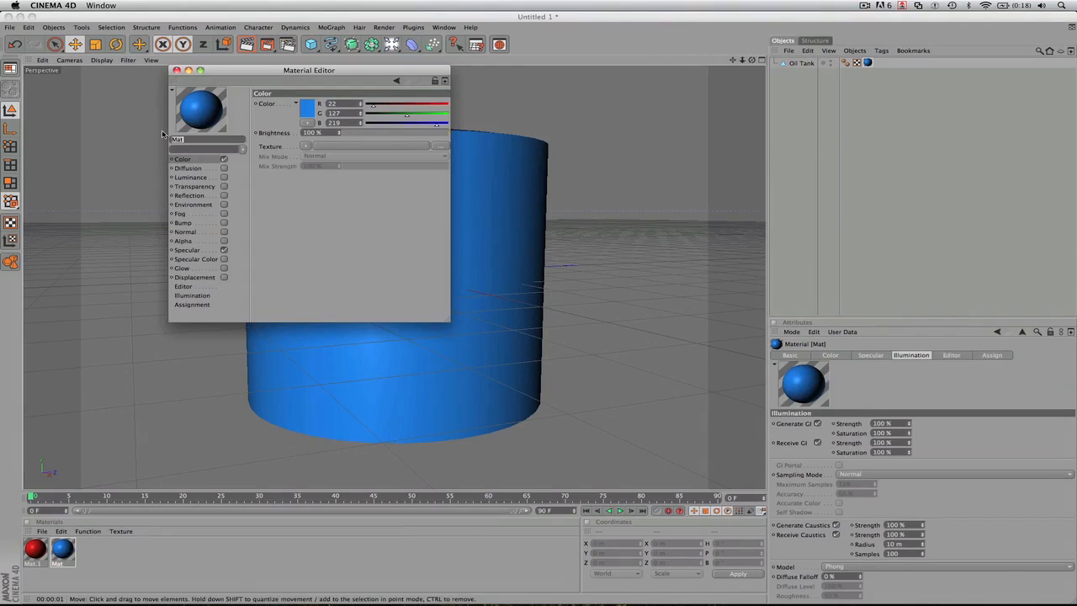
left_click_drag(279, 76, 445, 99)
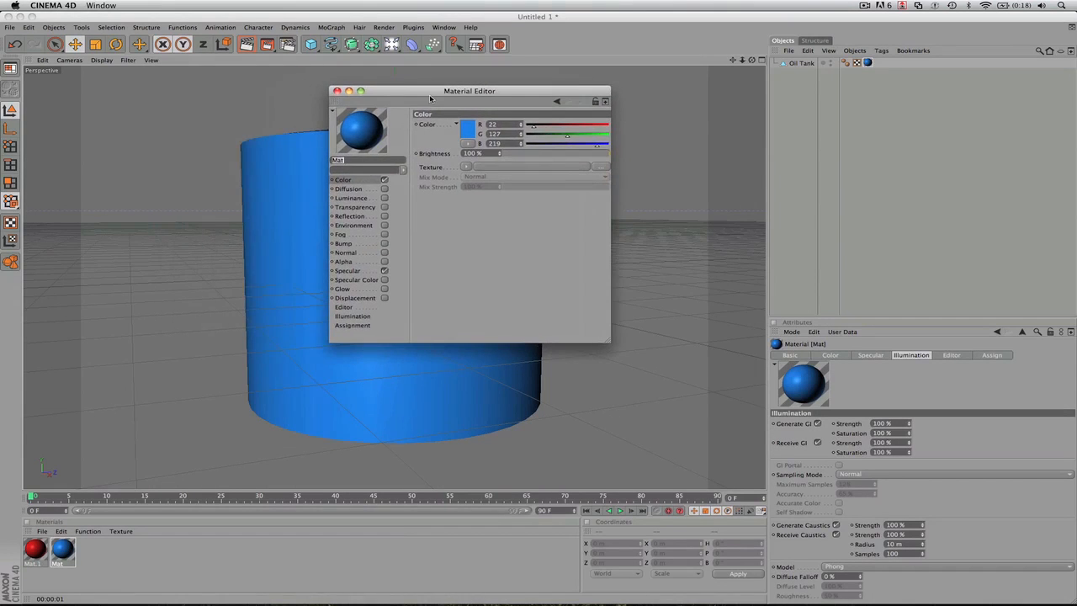
left_click(365, 190)
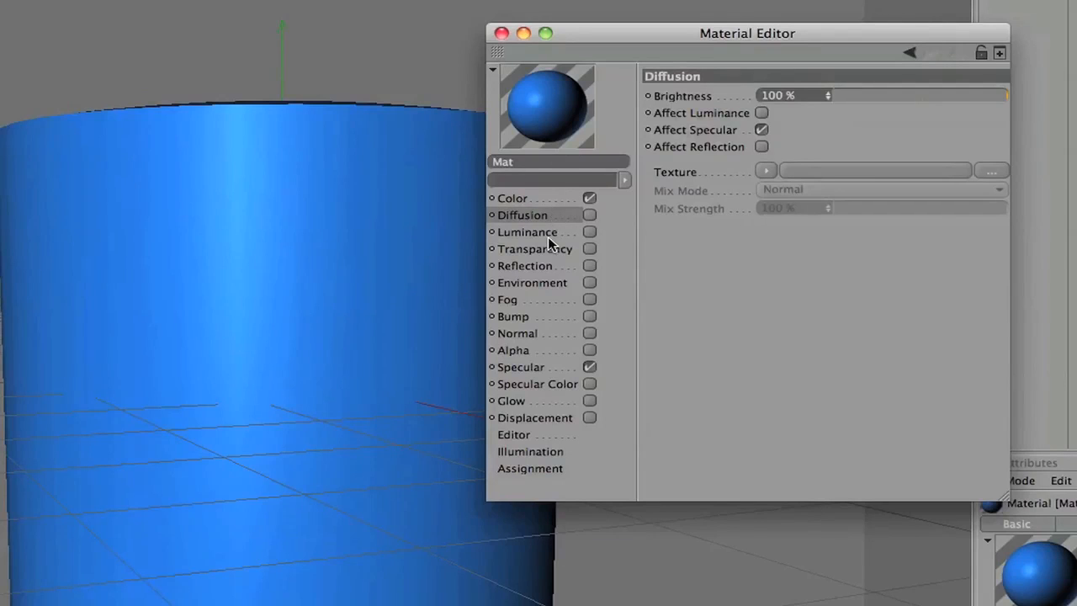
- Enable luminance on the blue material at 18% brightness and render a preview of the oil tank
left_click(544, 232)
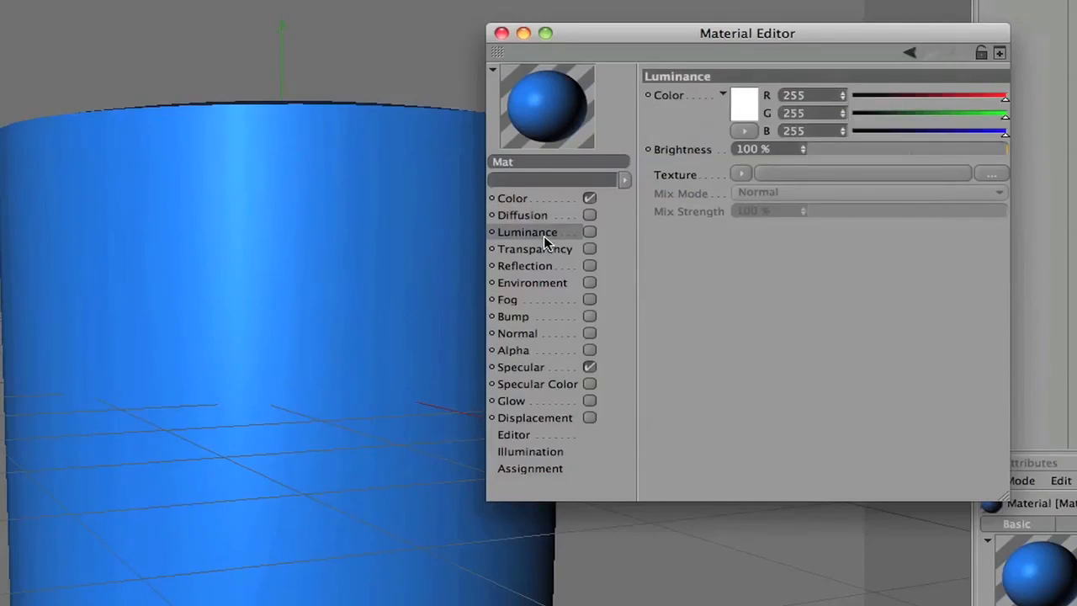
left_click(589, 233)
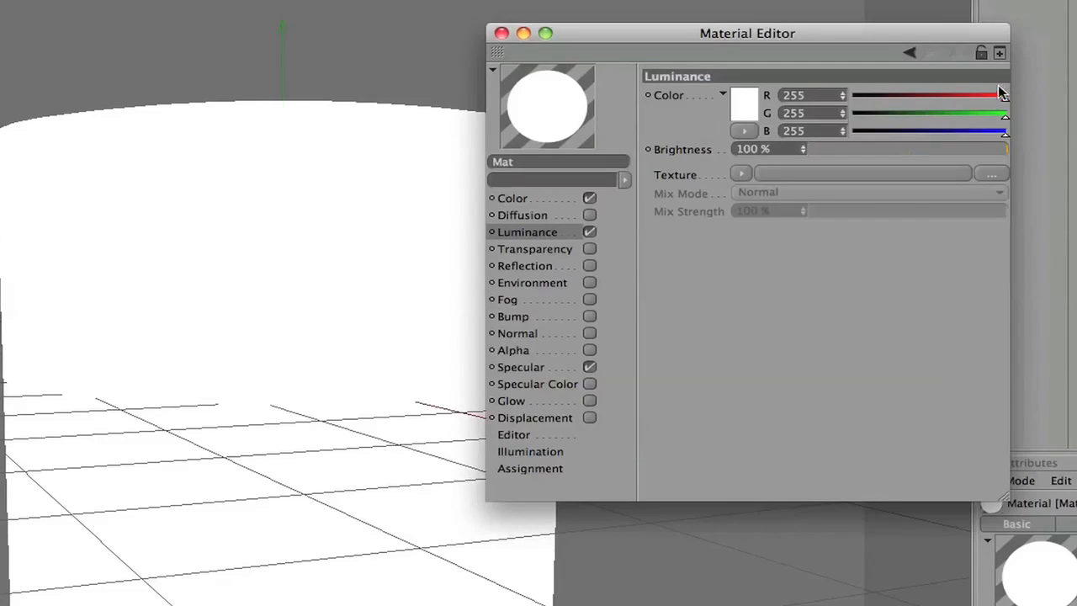
mouse_move(909, 151)
left_mouse_down()
mouse_move(836, 153)
mouse_move(894, 154)
mouse_move(846, 156)
left_mouse_up()
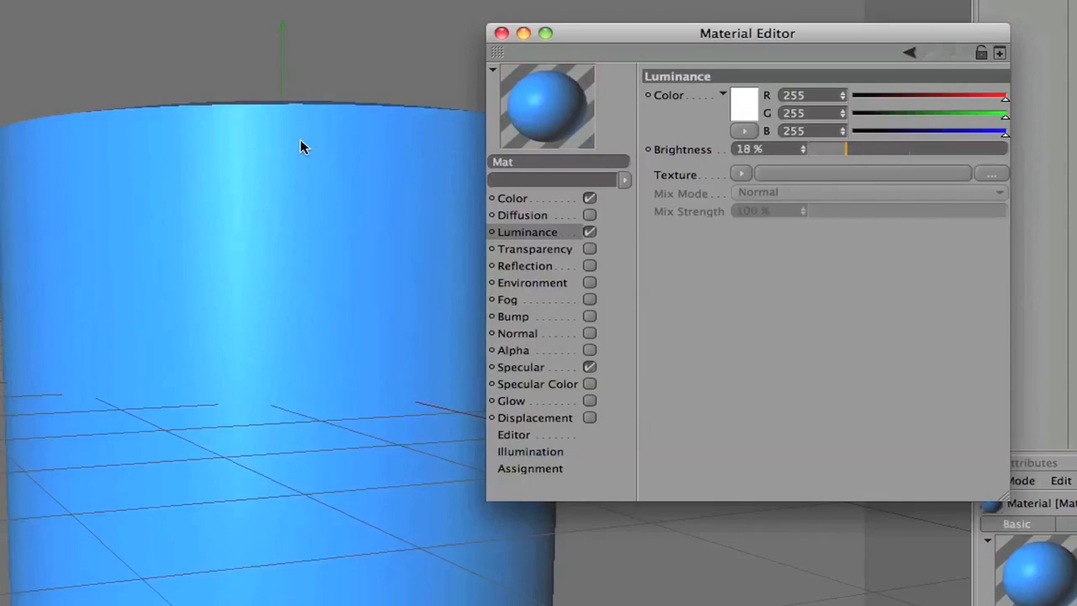
left_click(303, 147)
left_click(303, 147)
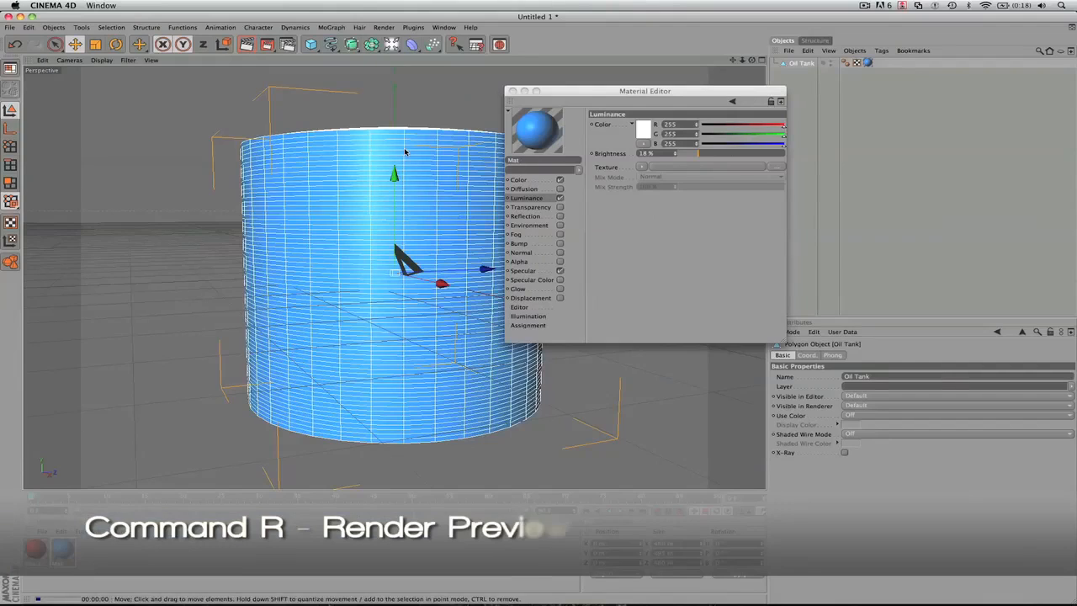
key("super+r")
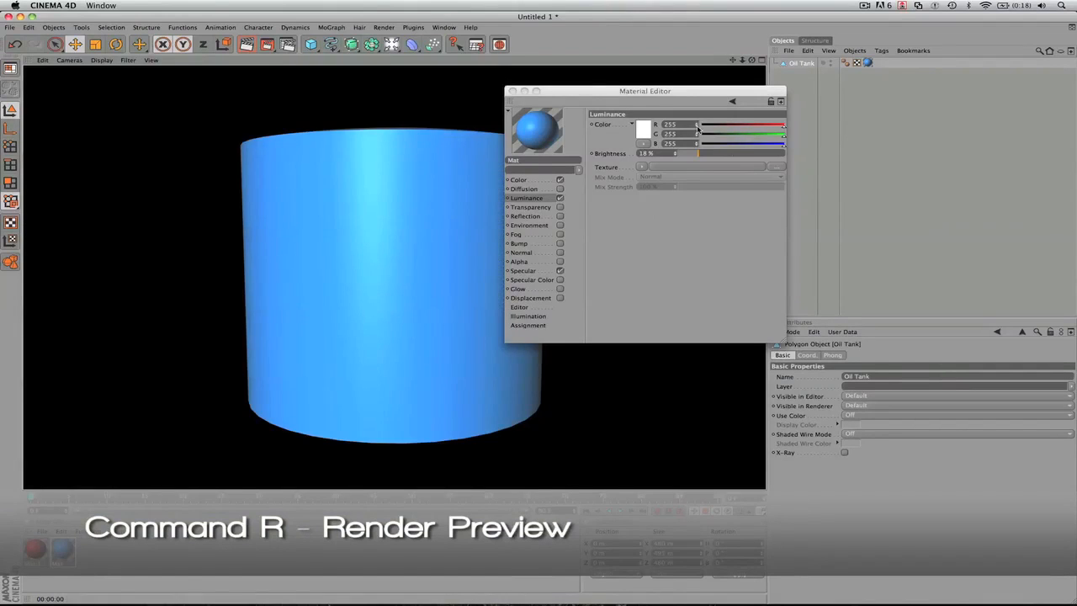
- Display the blue material's Transparency settings and disable its Luminance channel
left_click(635, 206)
left_click(559, 207)
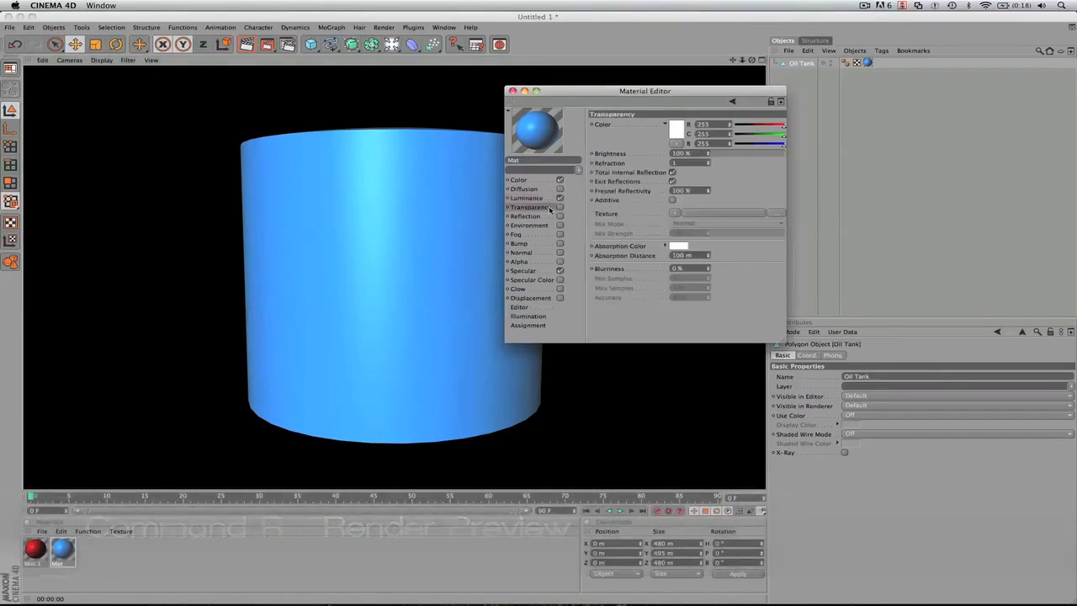
left_click(560, 197)
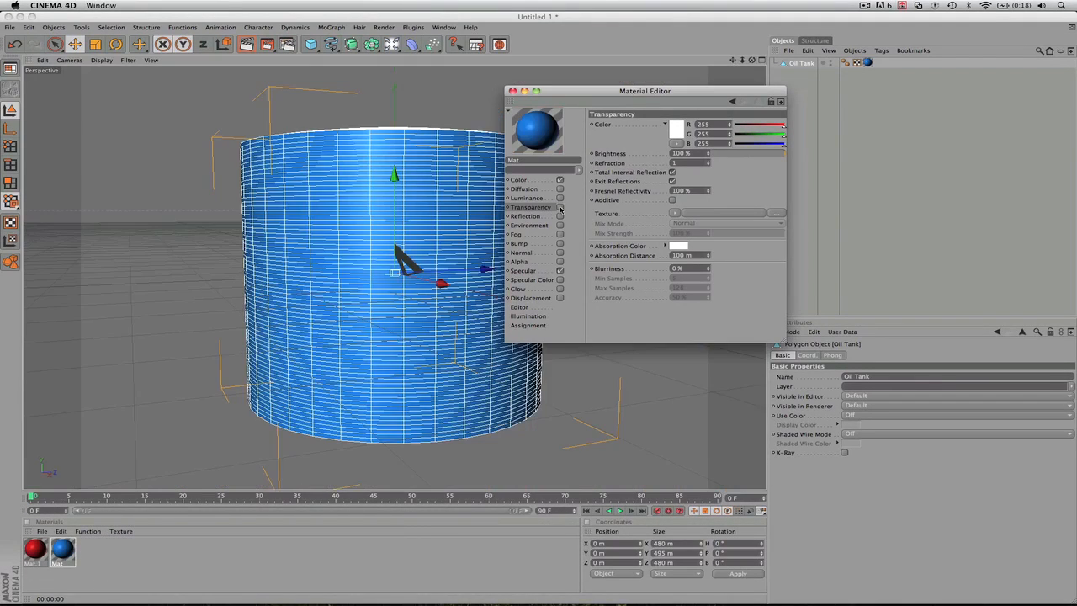
- Try the Transparency channel with an adjusted brightness on the blue material, and disable it again from the Reflection settings
left_click(559, 206)
left_click_drag(740, 155, 783, 158)
left_click(526, 217)
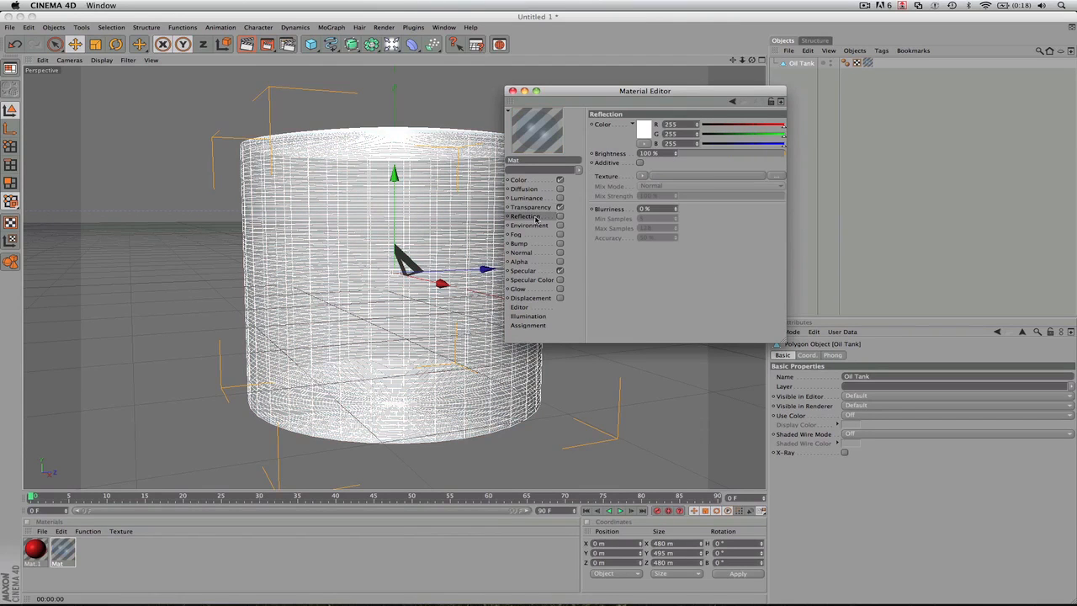
left_click(560, 207)
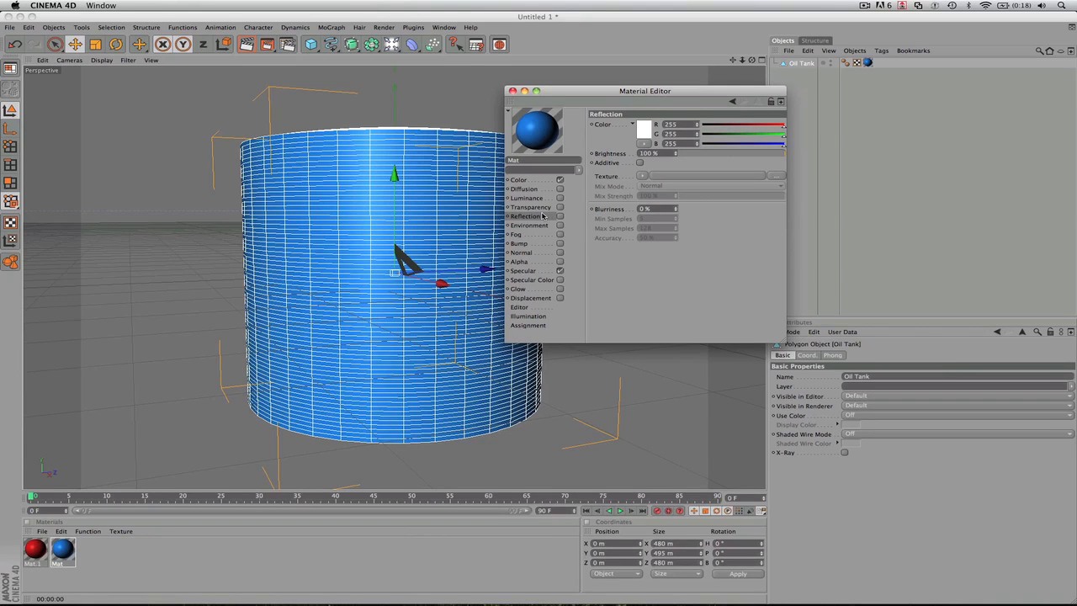
- Load a Fresnel shader as the reflection texture, shift its gradient's black knot slightly inward, and enable the Reflection channel
left_click(643, 176)
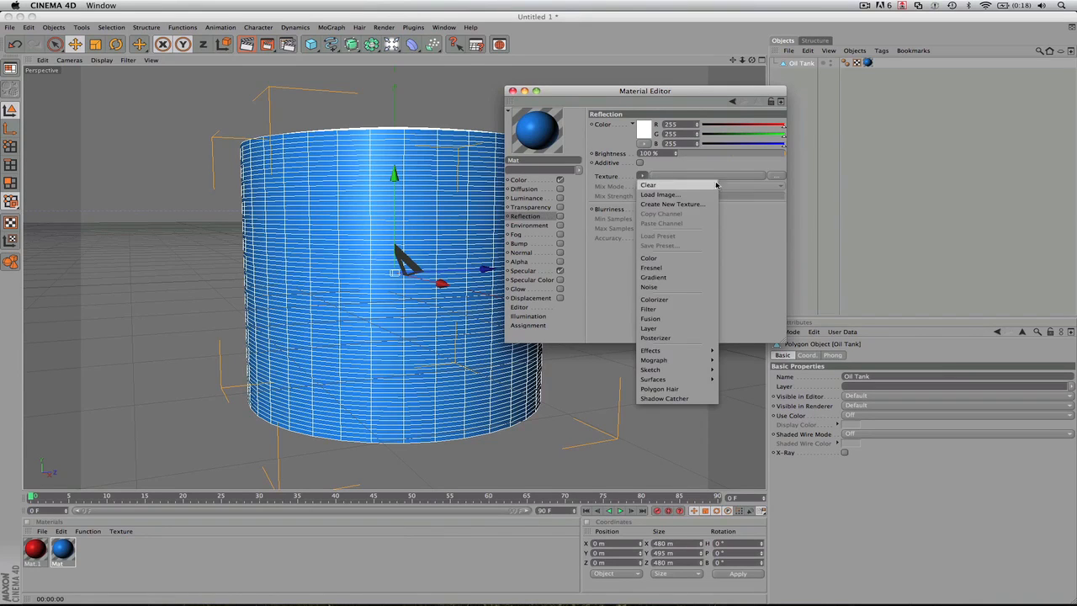
left_click(652, 267)
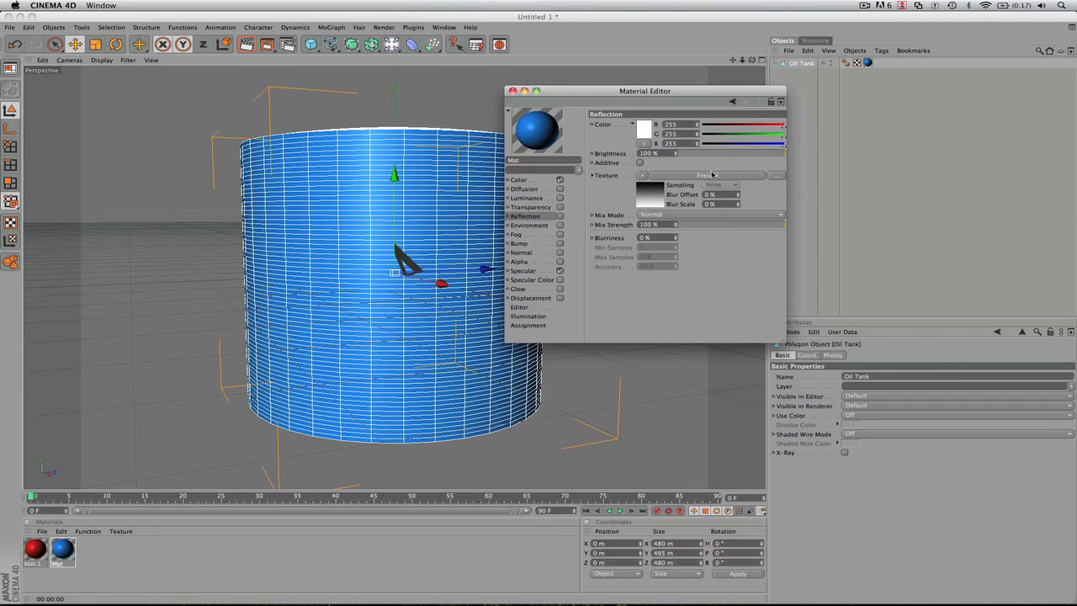
left_click(711, 174)
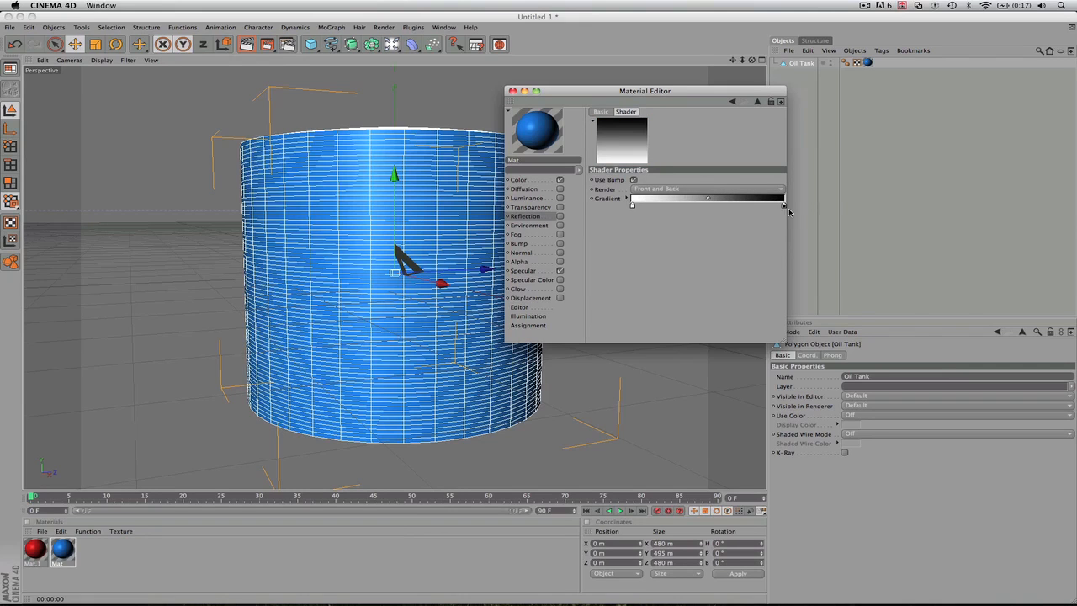
mouse_move(784, 207)
left_mouse_down()
mouse_move(733, 207)
mouse_move(781, 208)
mouse_move(765, 207)
left_mouse_up()
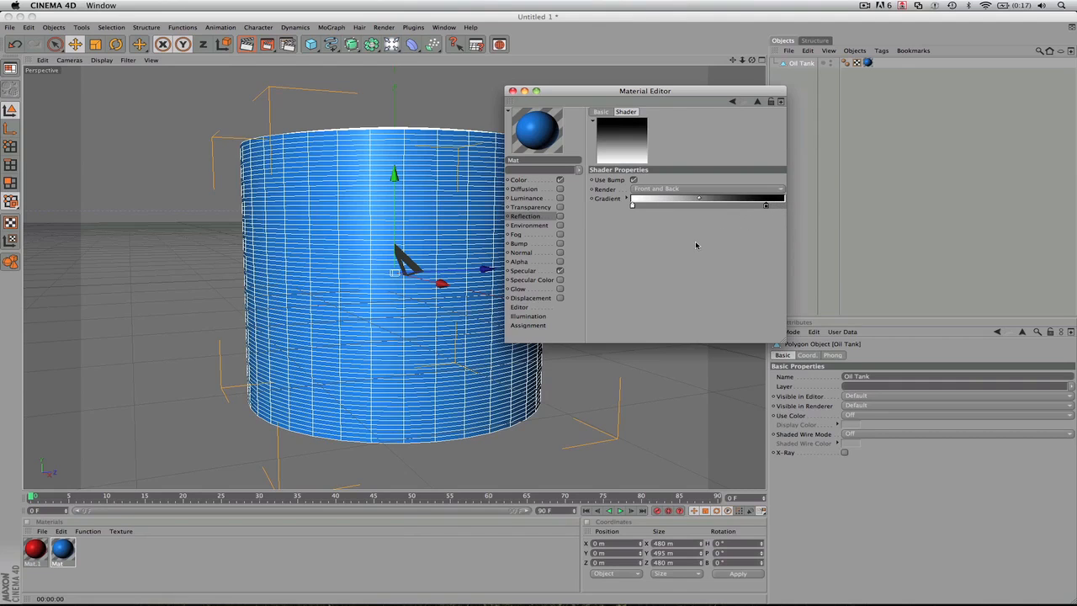
left_click(560, 216)
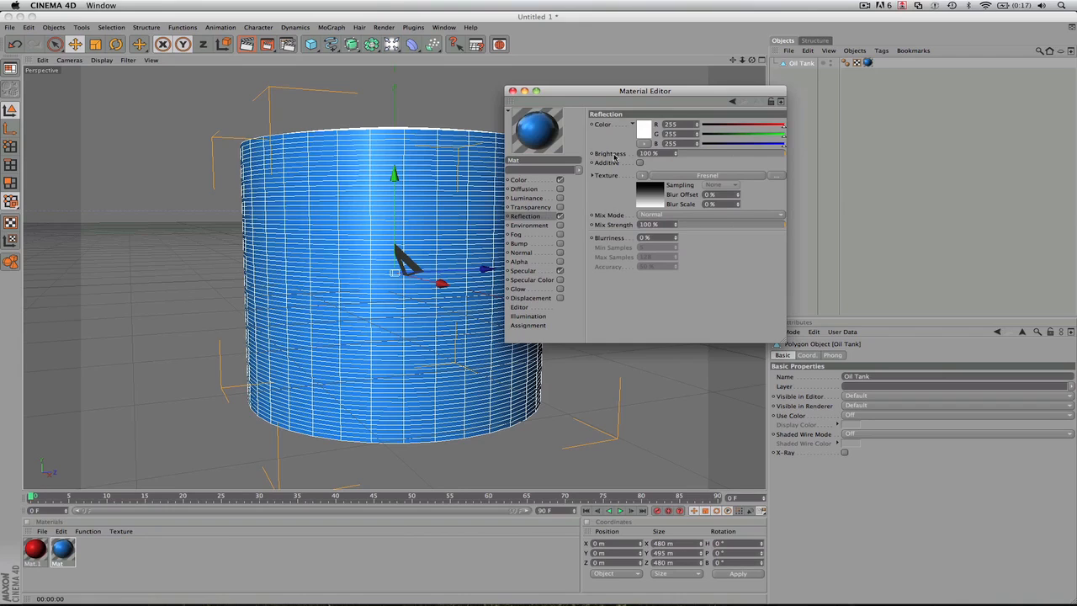
left_click(561, 218)
- Disable the blue material's reflection and try the Environment channel, leaving both channels off
left_click(530, 226)
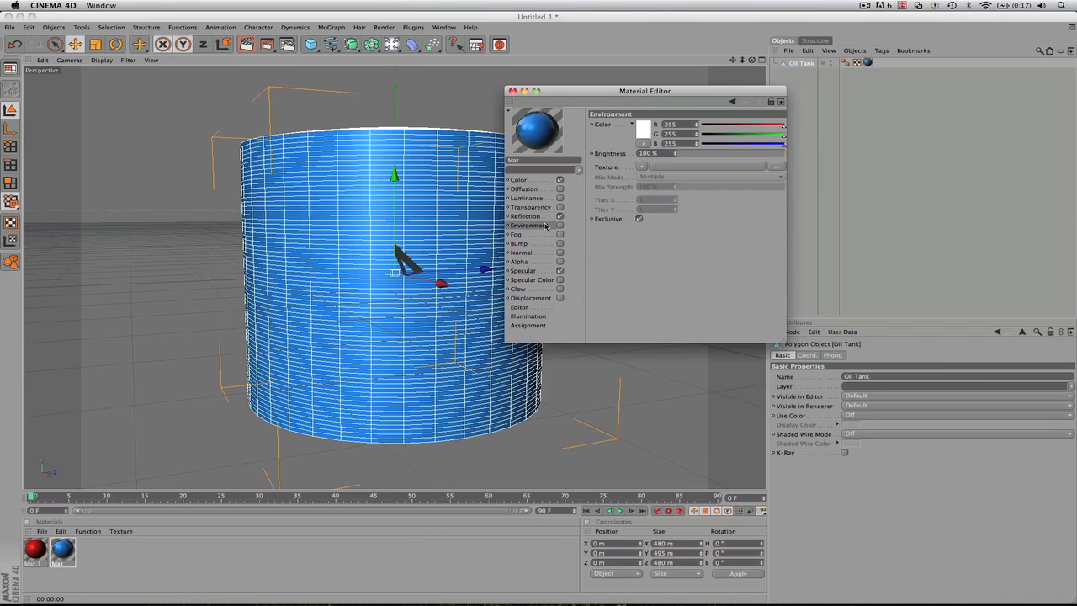
left_click(561, 217)
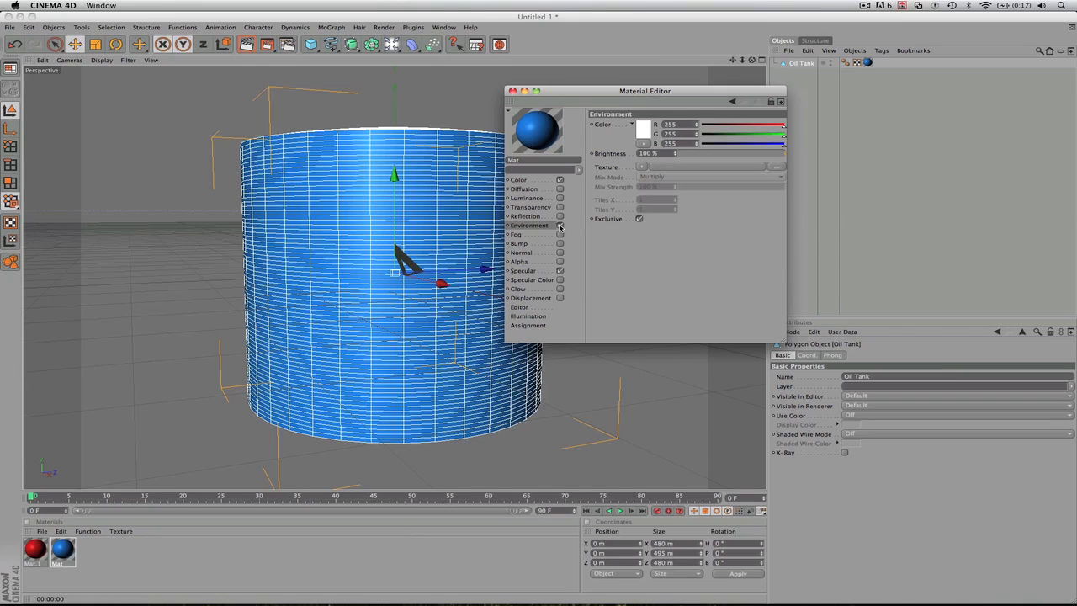
left_click(560, 227)
left_click(675, 168)
left_click(603, 298)
left_click(537, 216)
left_click(560, 217)
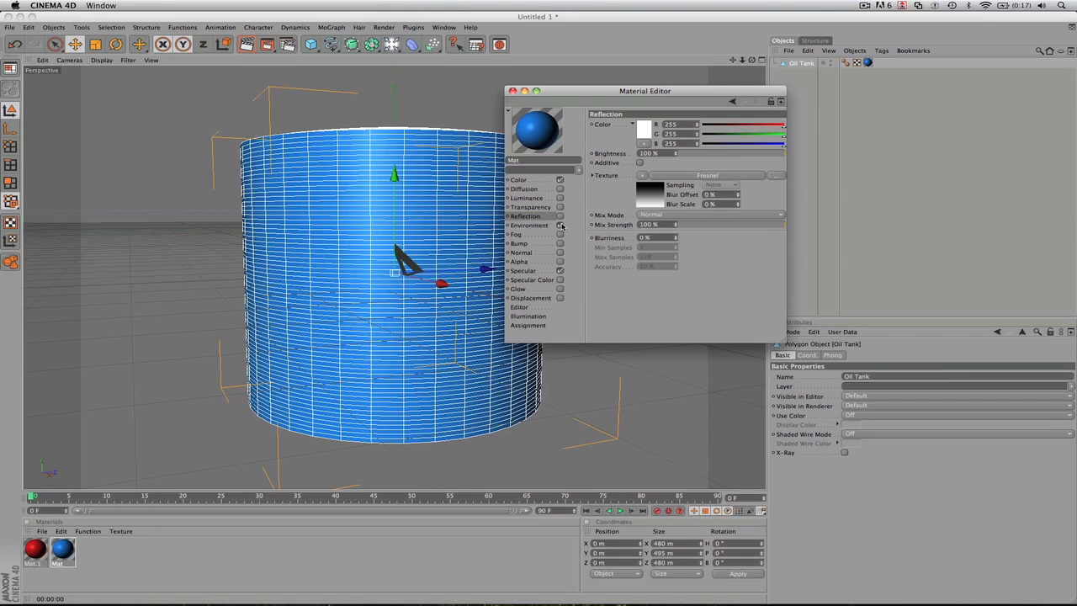
left_click(560, 225)
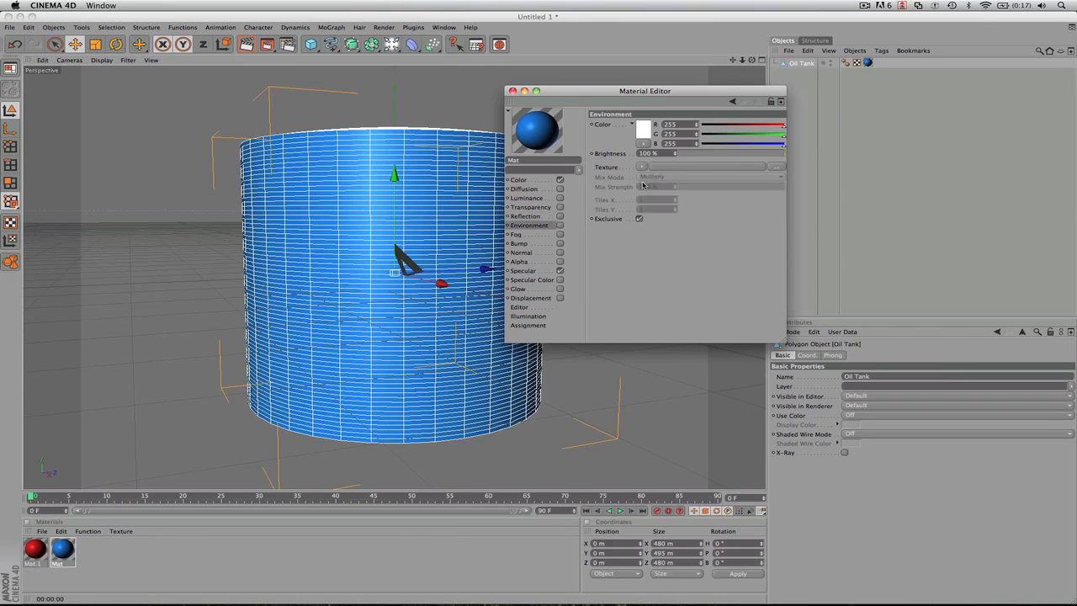
- Enable the blue material's Bump channel and start choosing an image for its texture from the Cinema 4D Textures folder
left_click(548, 246)
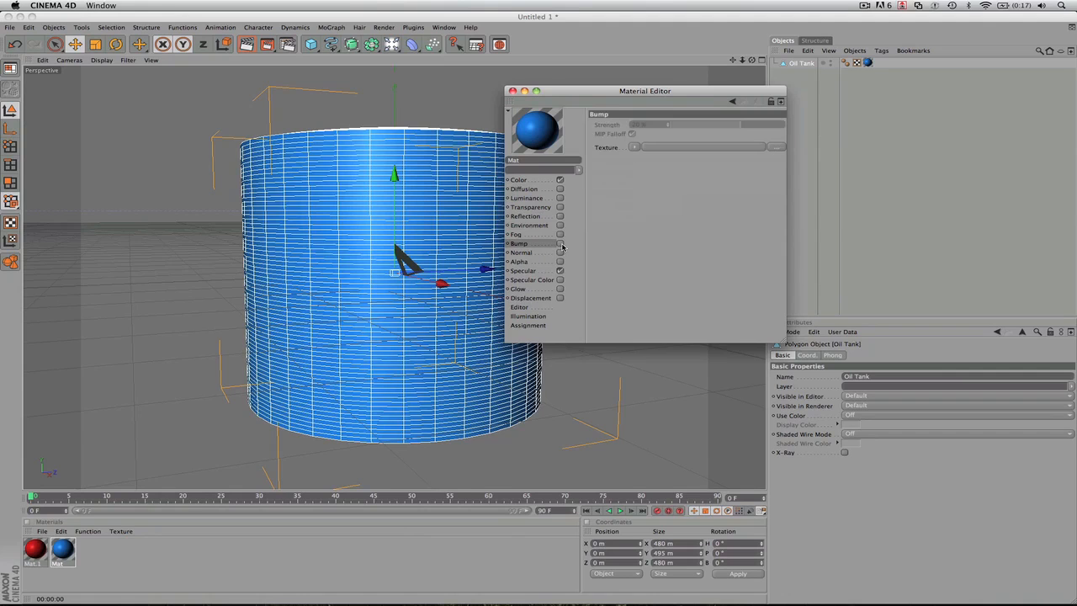
left_click(561, 243)
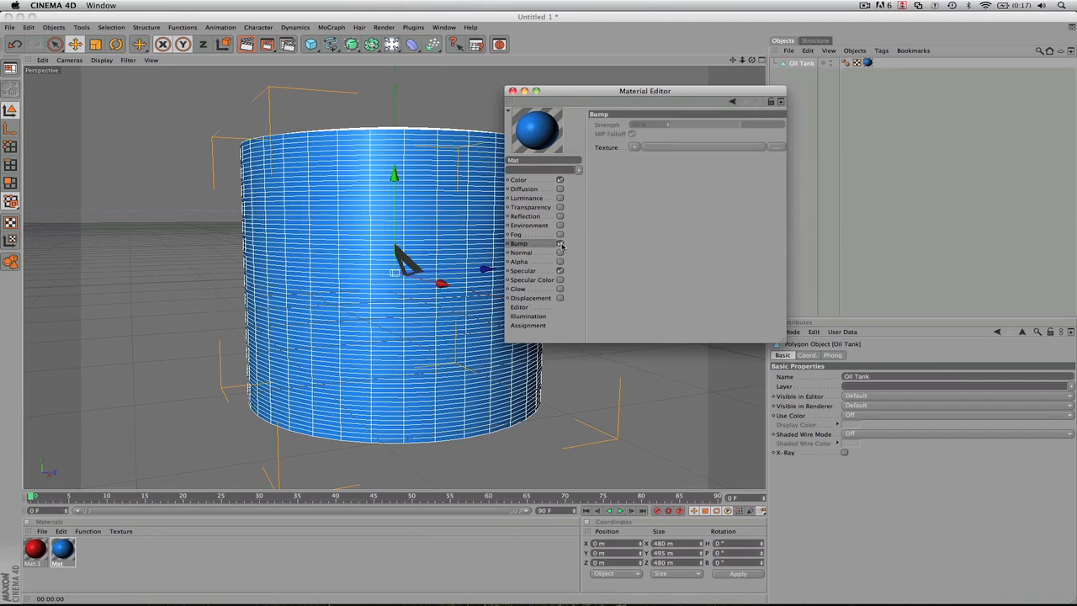
left_click(661, 148)
left_click(588, 157)
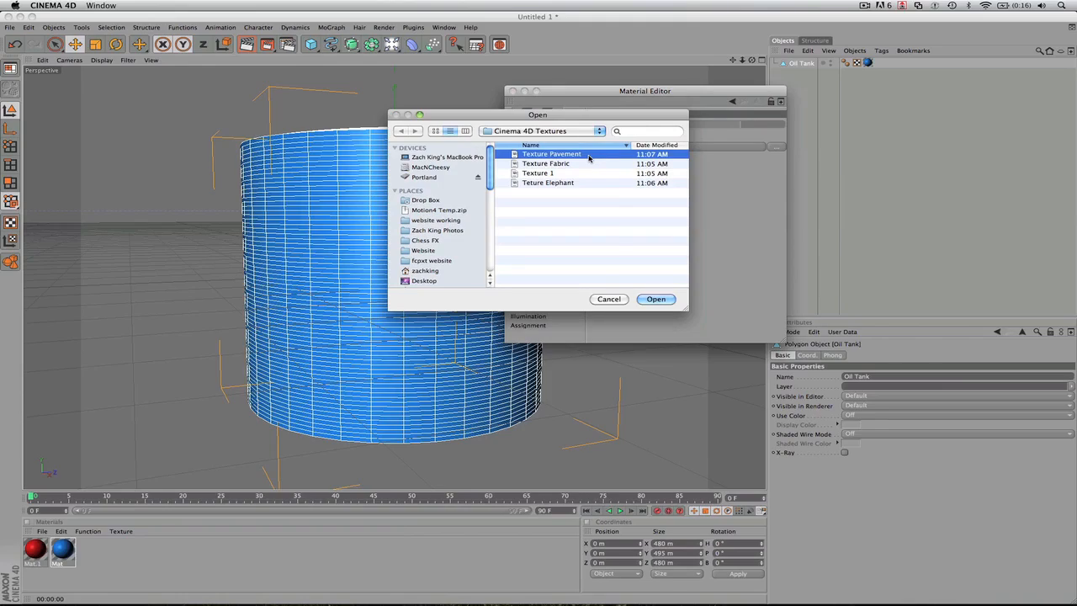
- Preview the Texture Pavement, Texture Fabric, Texture 1 and Teture Elephant images in the folder
key("space")
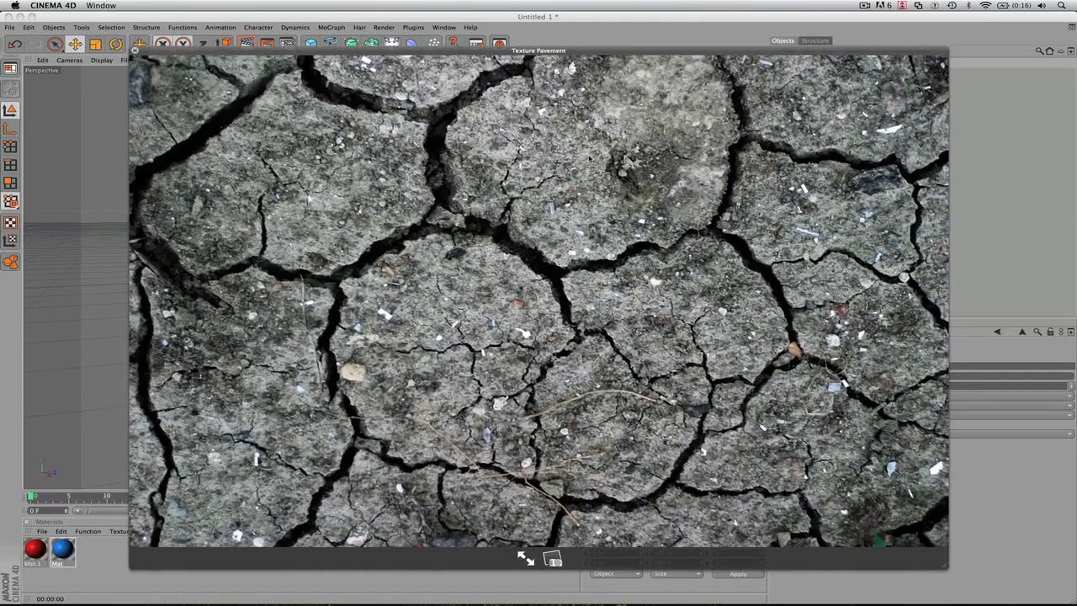
key("Up")
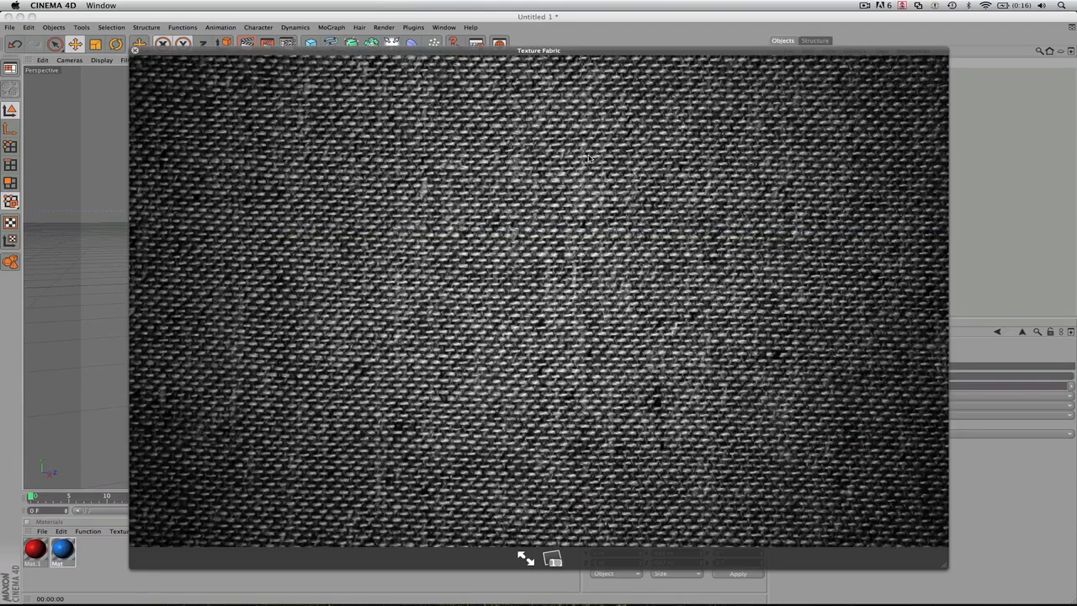
key("Up")
key("Down")
key("Up")
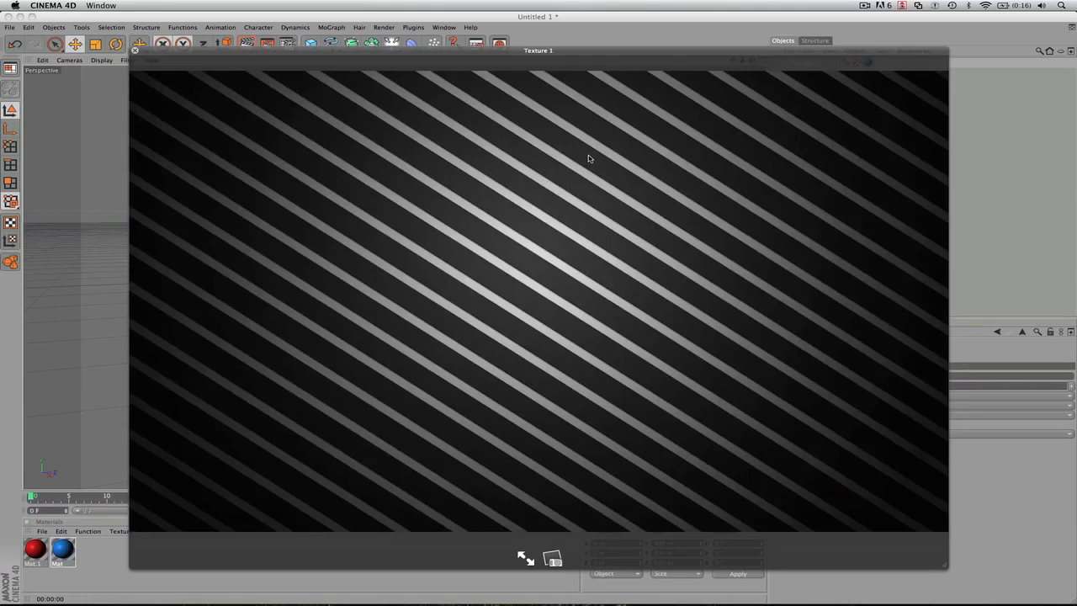
key("Up")
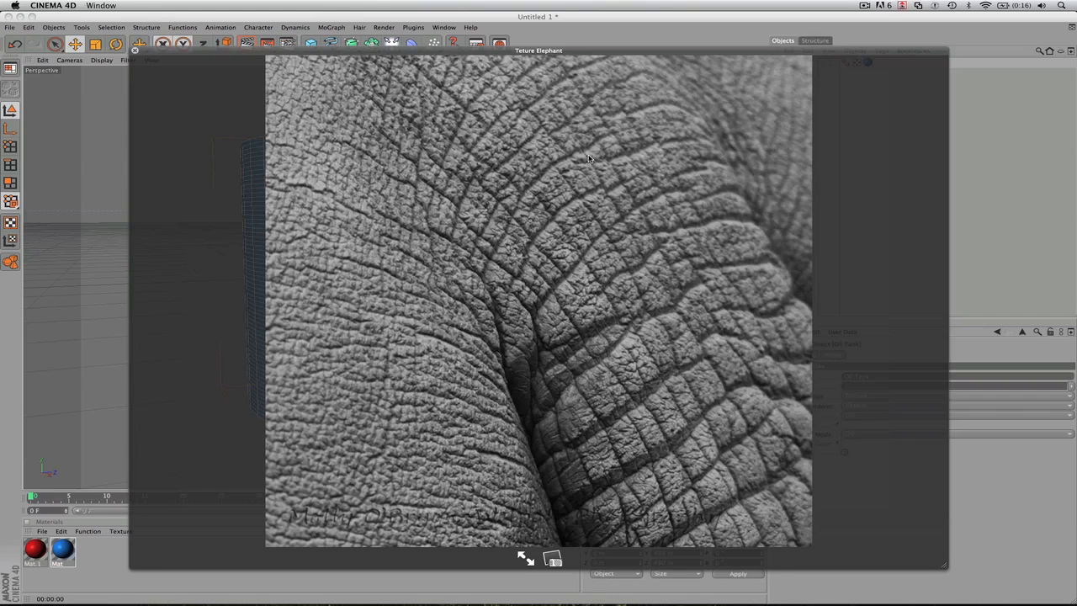
key("space")
key("Up")
key("Up")
key("Up")
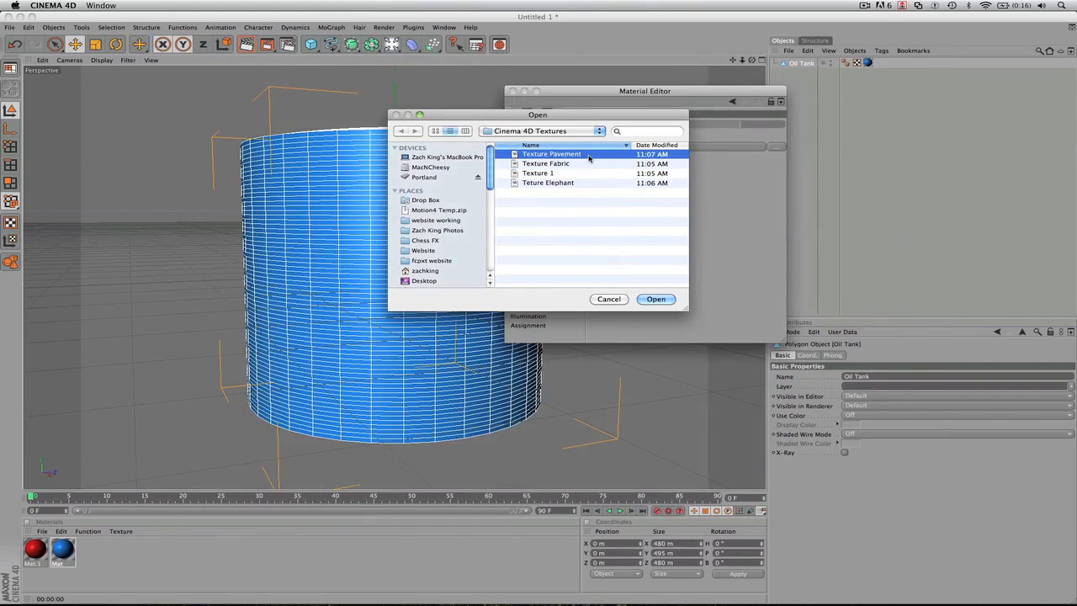
- Load the Texture Pavement image as the bump texture and accept copying it to the document location
key("space")
key("space")
key("Return")
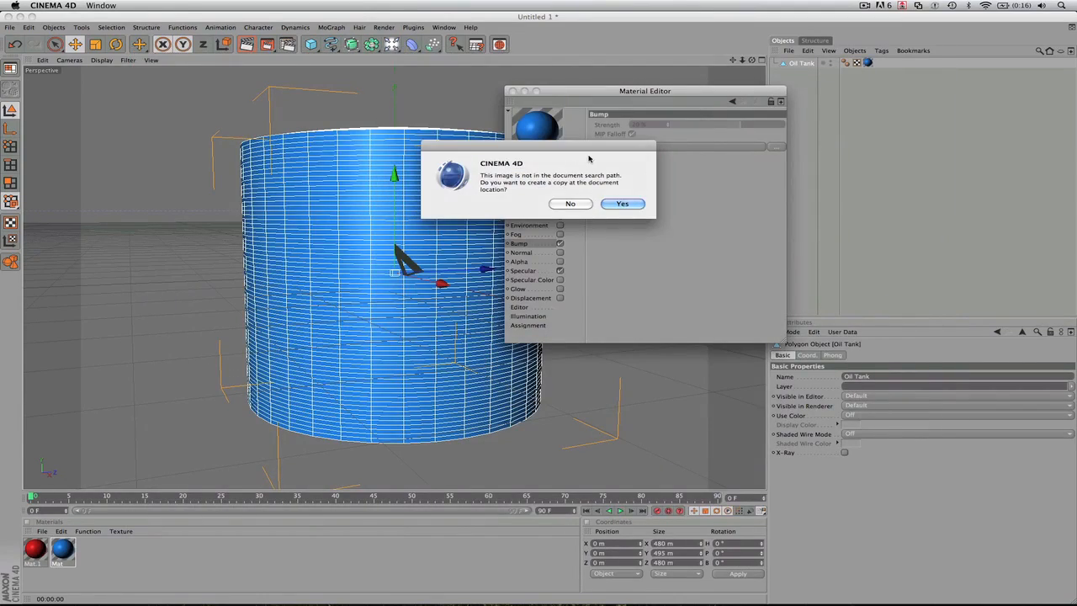
key("Return")
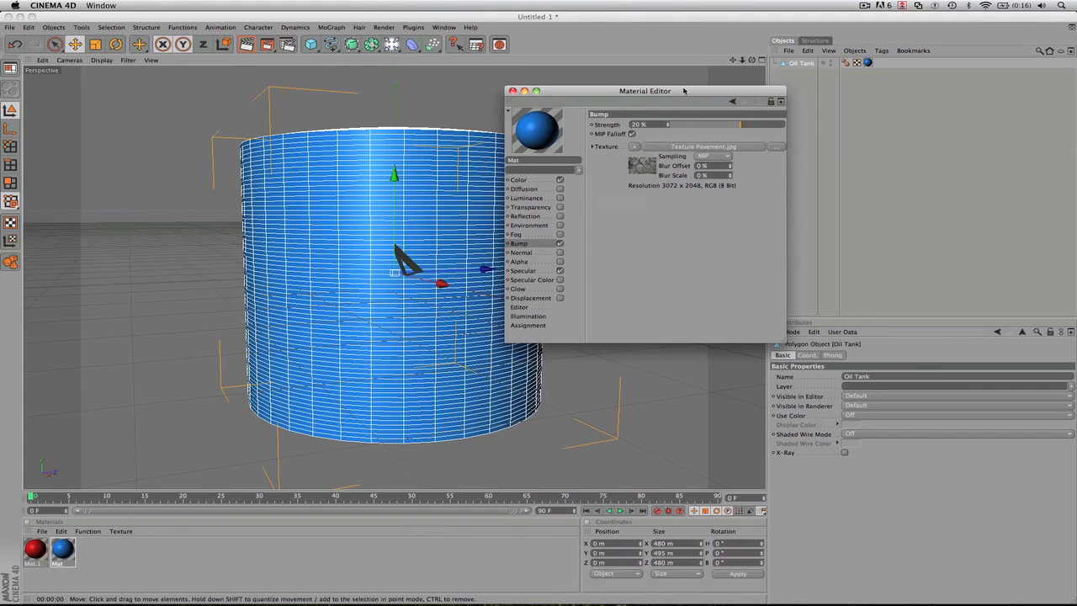
- Set the bump strength to 88% and render the oil tank in the viewport
left_click_drag(684, 90, 705, 98)
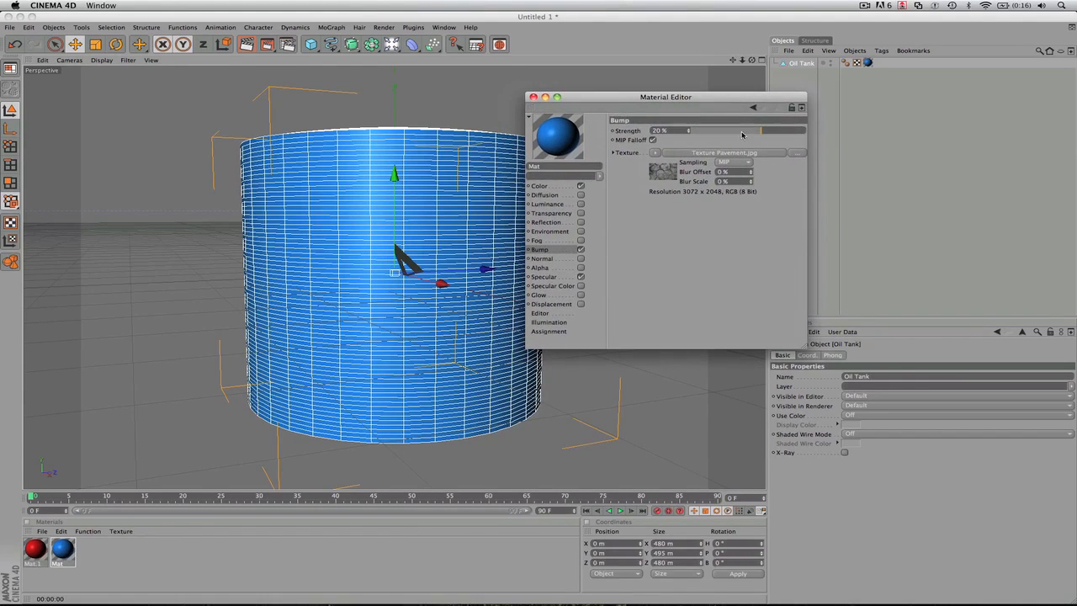
left_click_drag(761, 131, 801, 133)
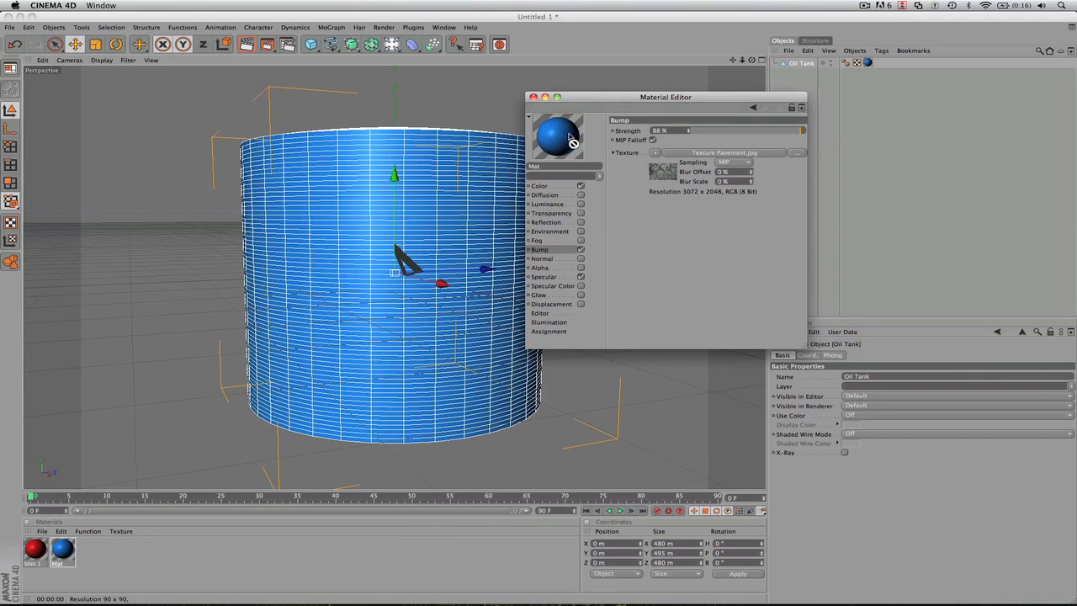
left_click(429, 184)
key("super+r")
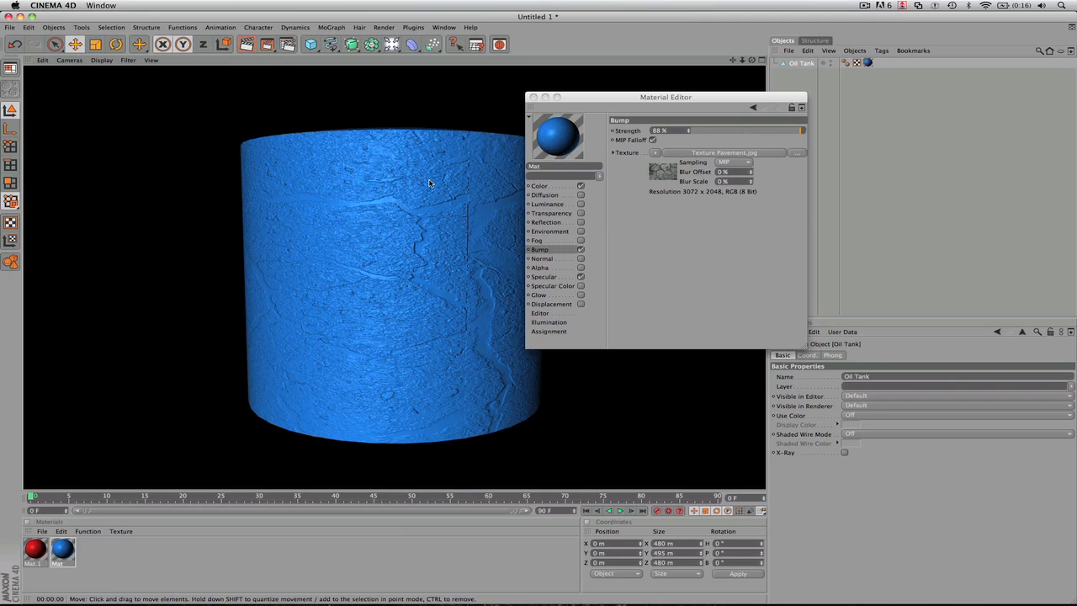
- Clear the pavement image from the bump texture and preview the Texture Fabric image without loading it
left_click(654, 153)
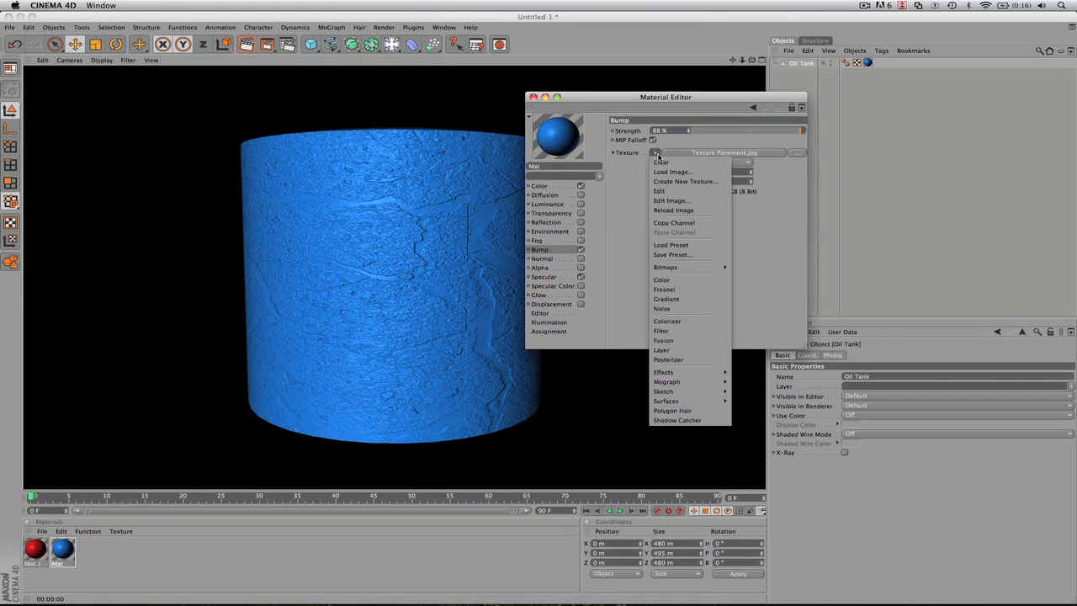
left_click(661, 162)
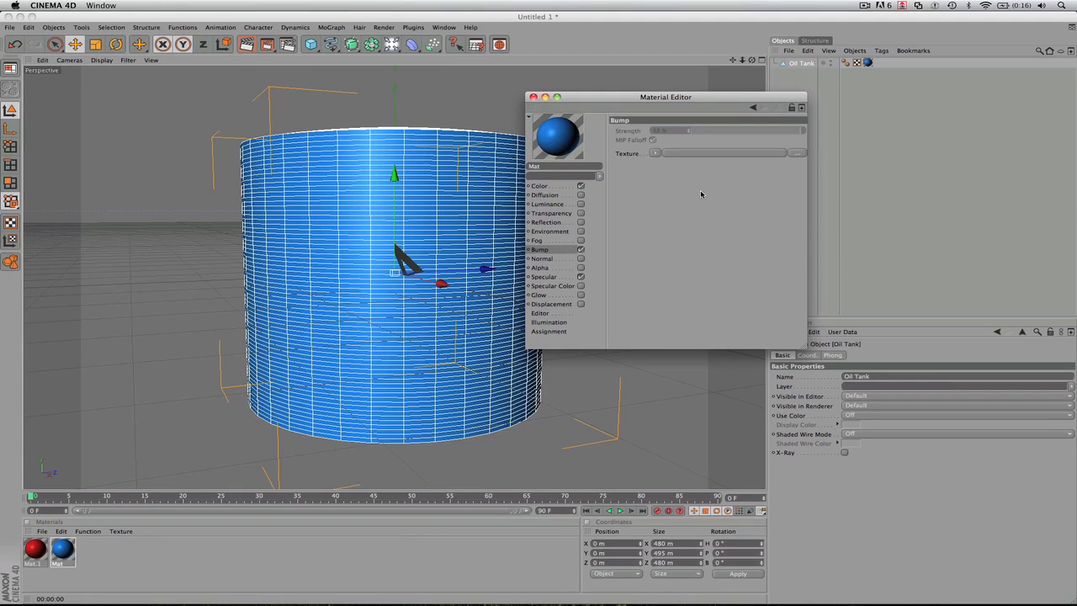
left_click(749, 154)
left_click(627, 164)
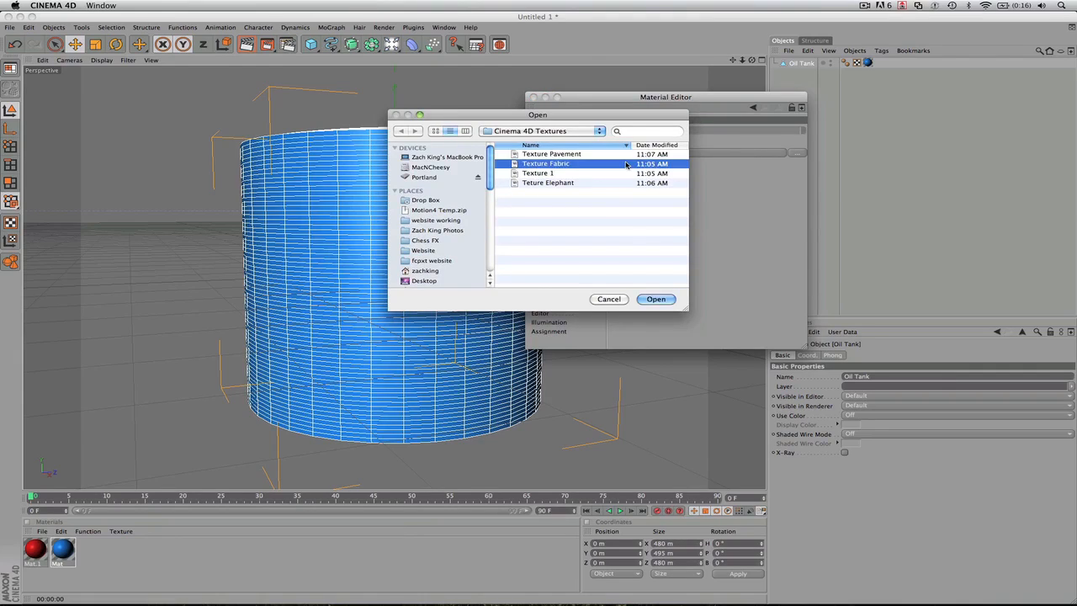
key("space")
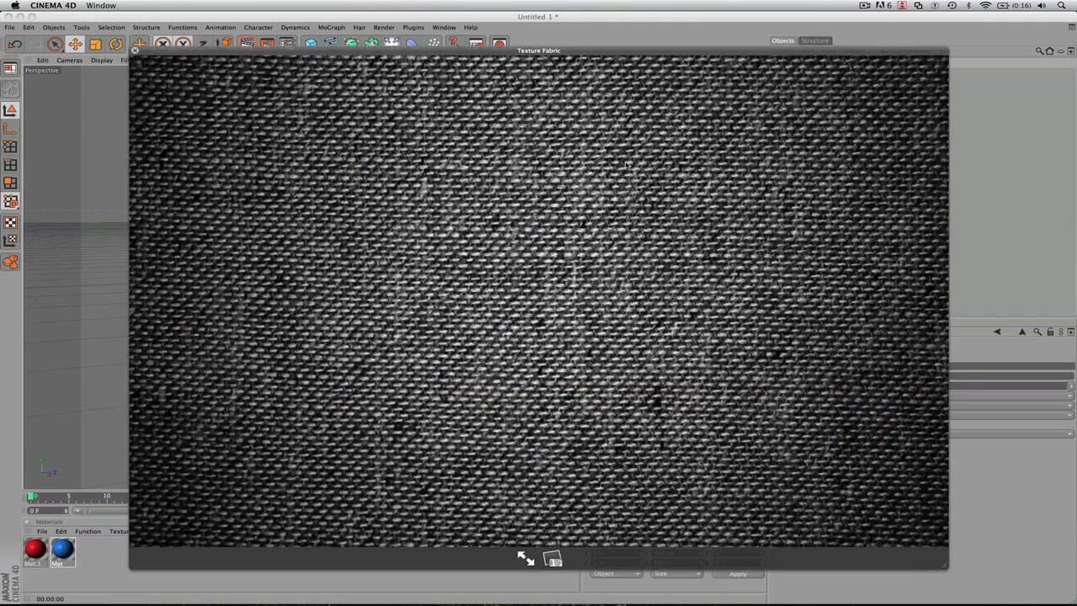
key("space")
left_click(624, 299)
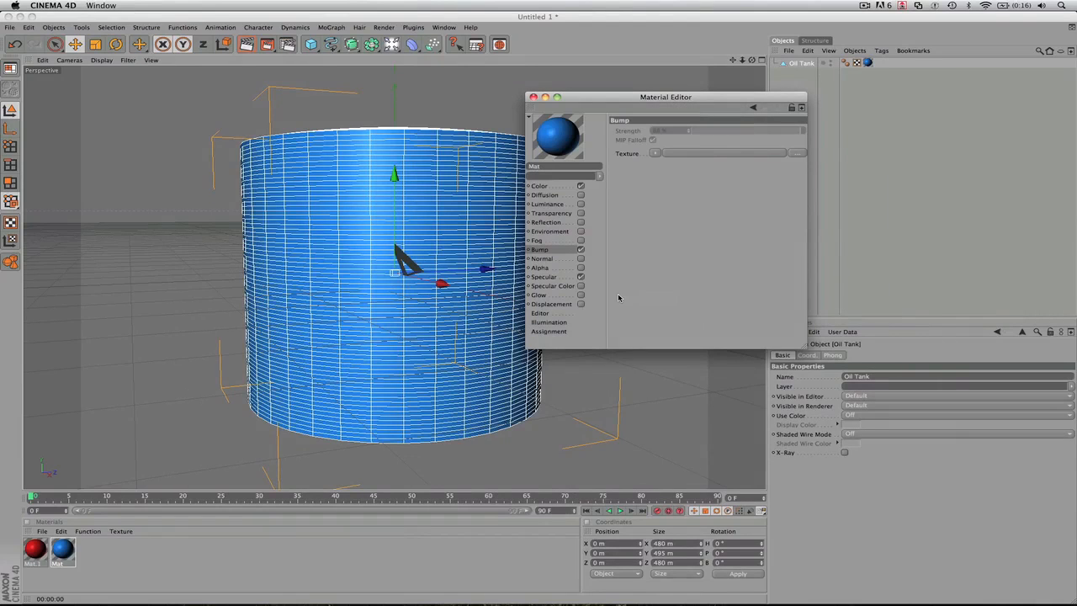
- Load a Noise shader as the bump texture, set the bump strength to 100%, and render the viewport
left_click(654, 152)
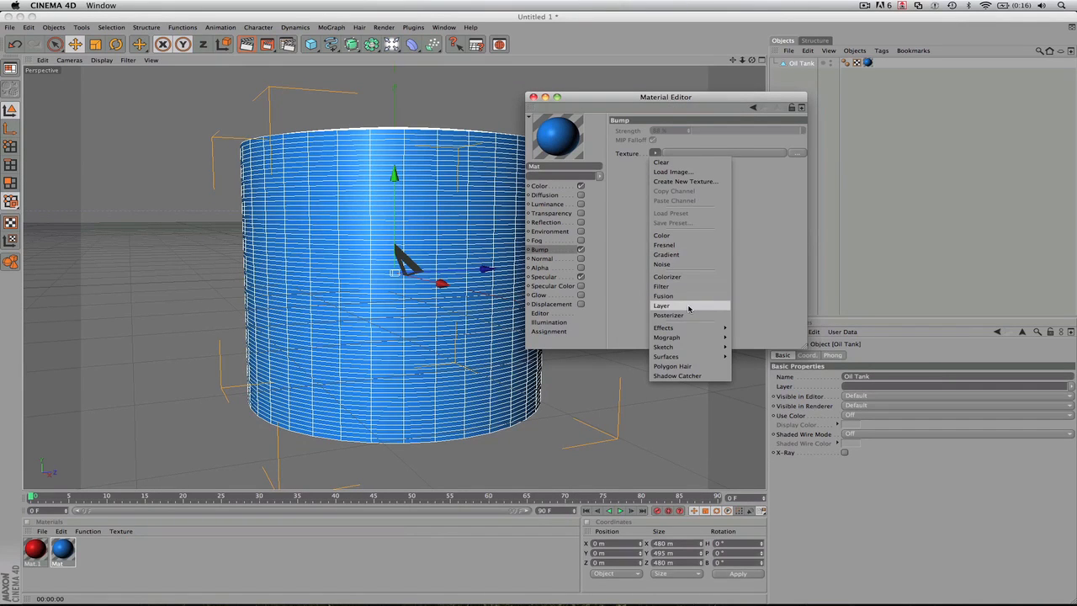
left_click(662, 264)
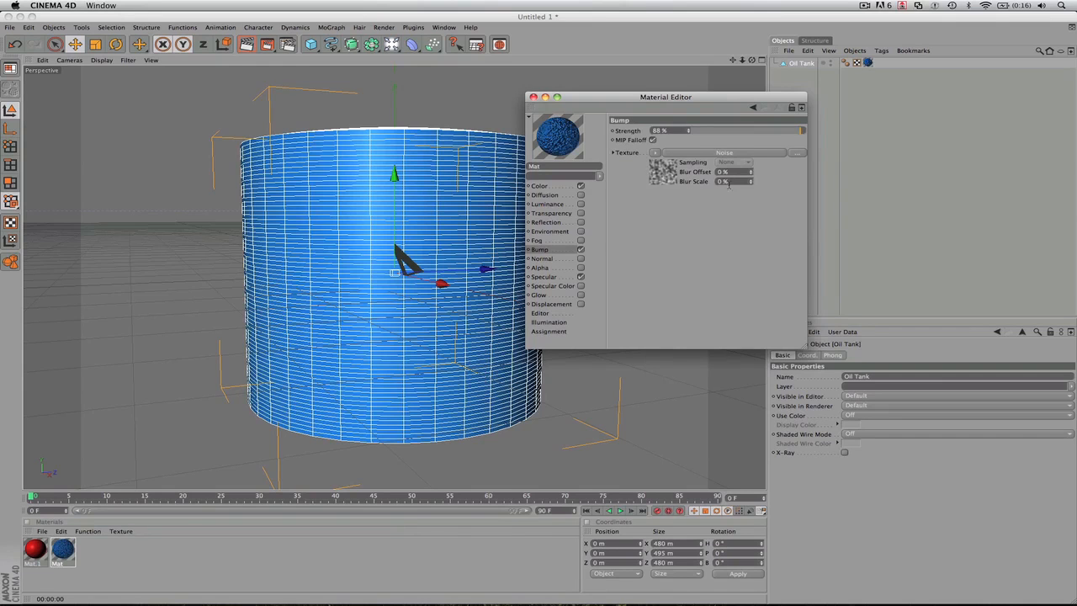
left_click_drag(802, 132, 815, 135)
key("super+r")
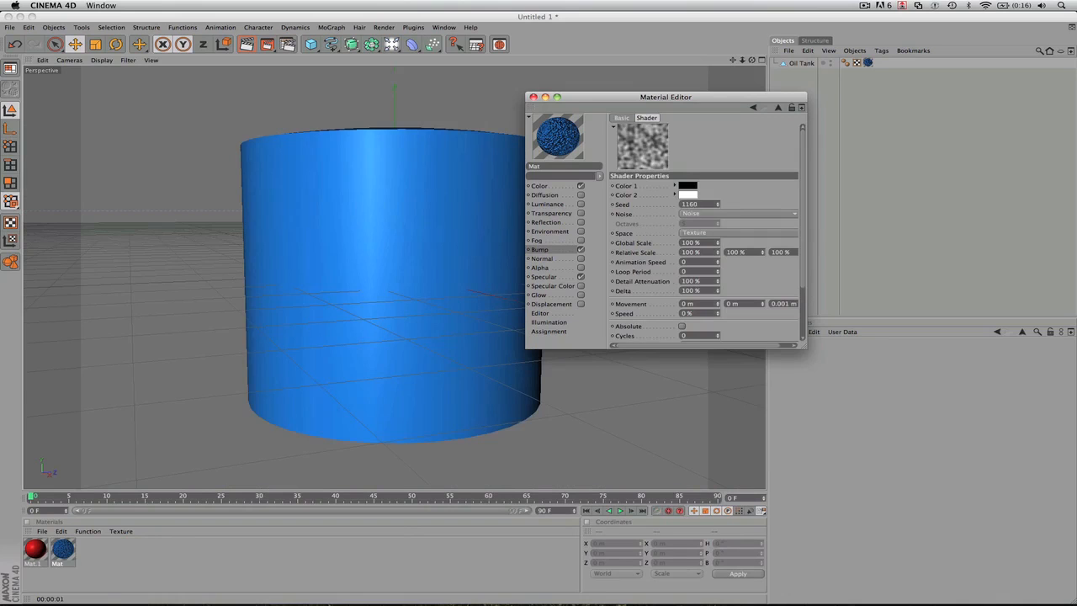
- Set the bump noise's seed to 3308 and its global scale to 2%, and render the oil tank
left_click(717, 202)
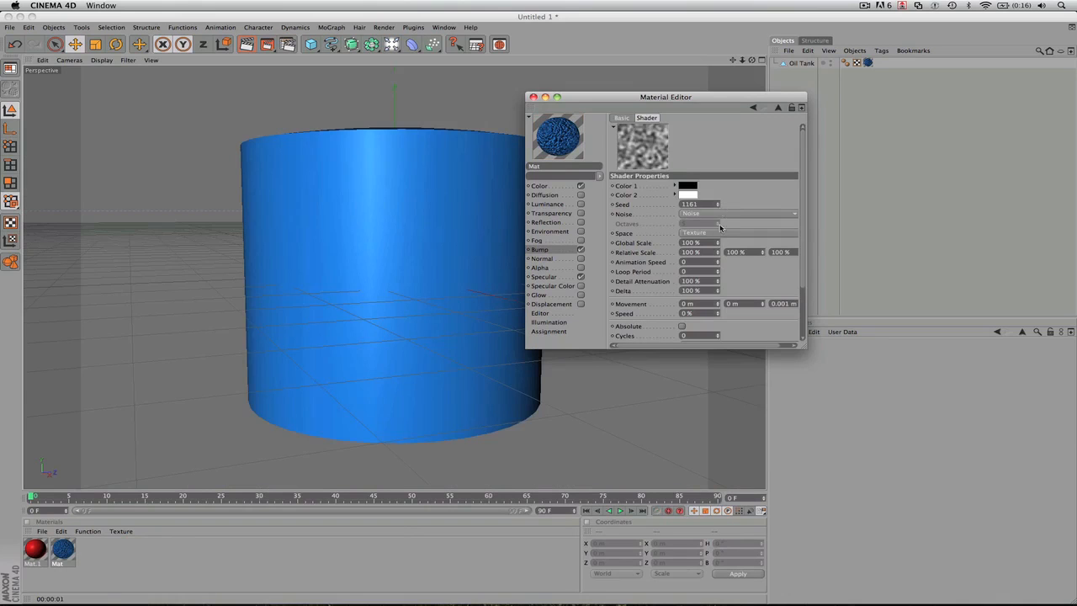
left_click(717, 202)
left_click_drag(717, 204, 716, 204)
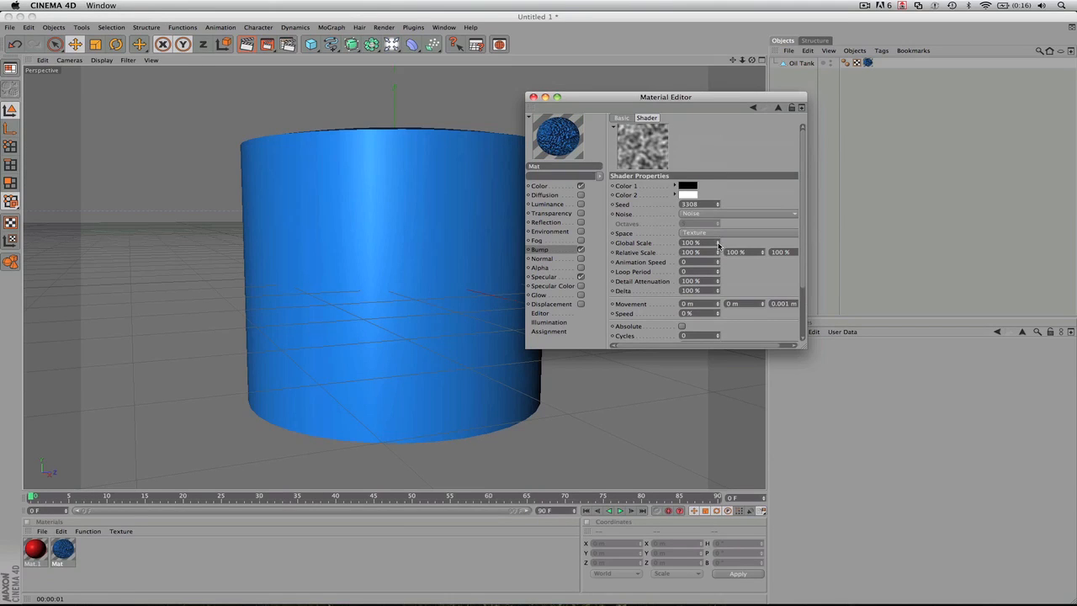
left_click_drag(717, 243, 718, 243)
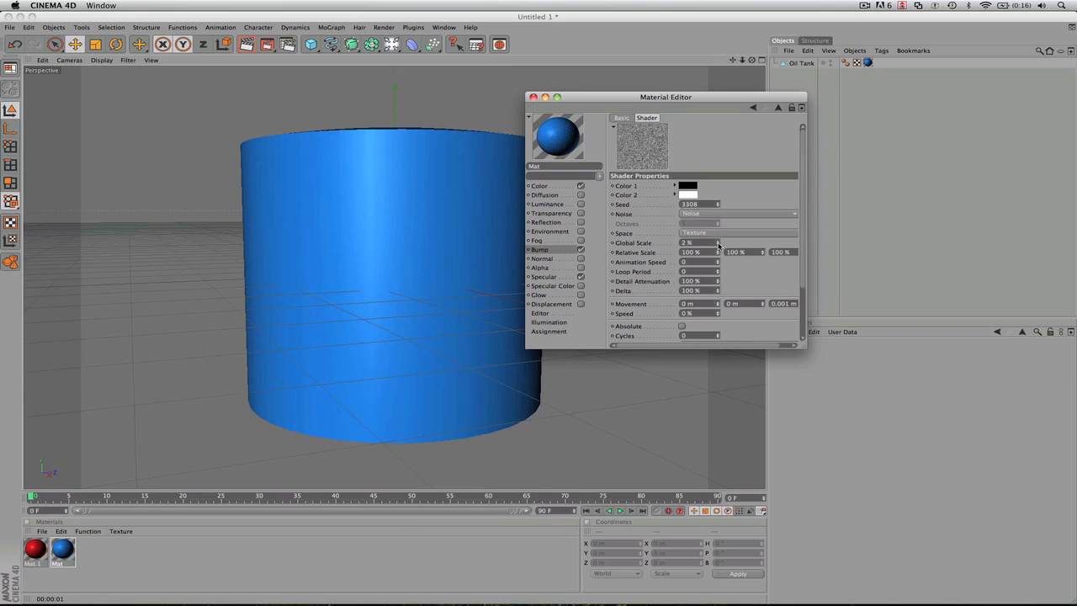
left_click(391, 294)
key("super+r")
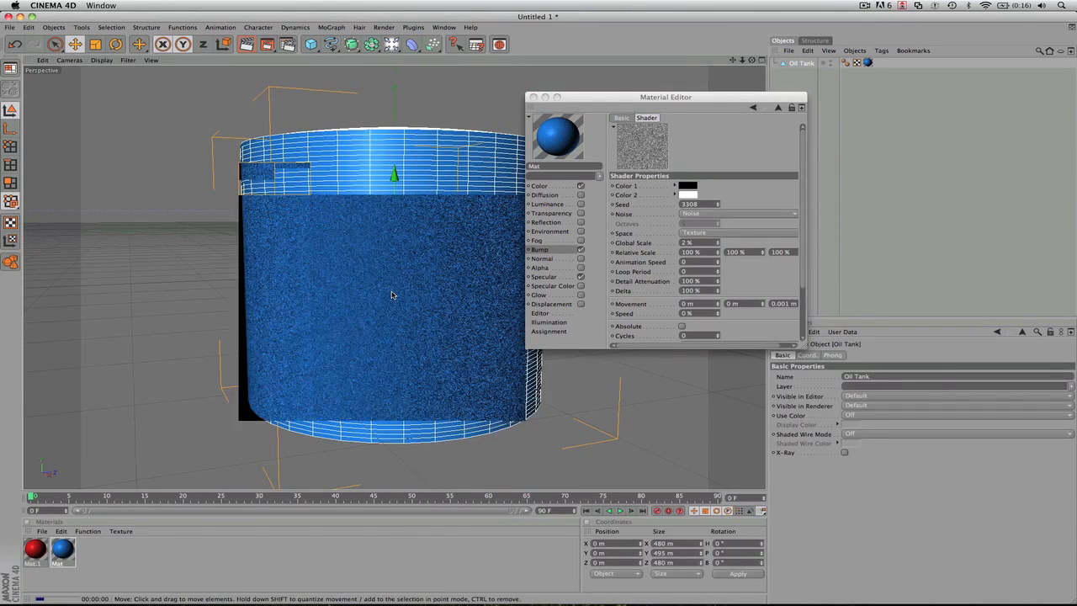
- Replace the Noise shader in the bump texture with Fresnel and disable the Bump channel
left_click(673, 236)
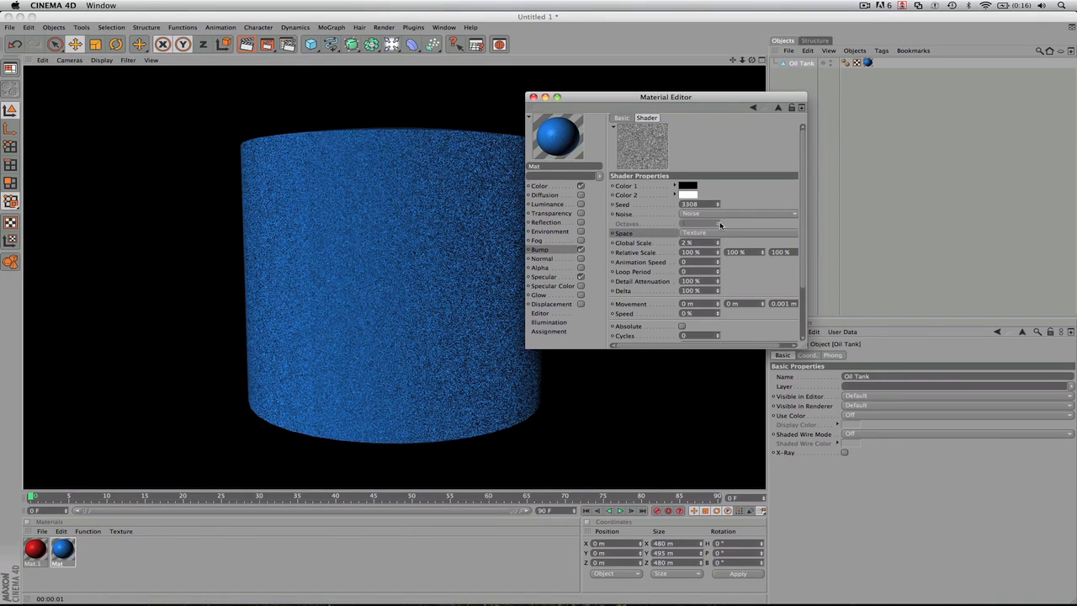
left_click(621, 119)
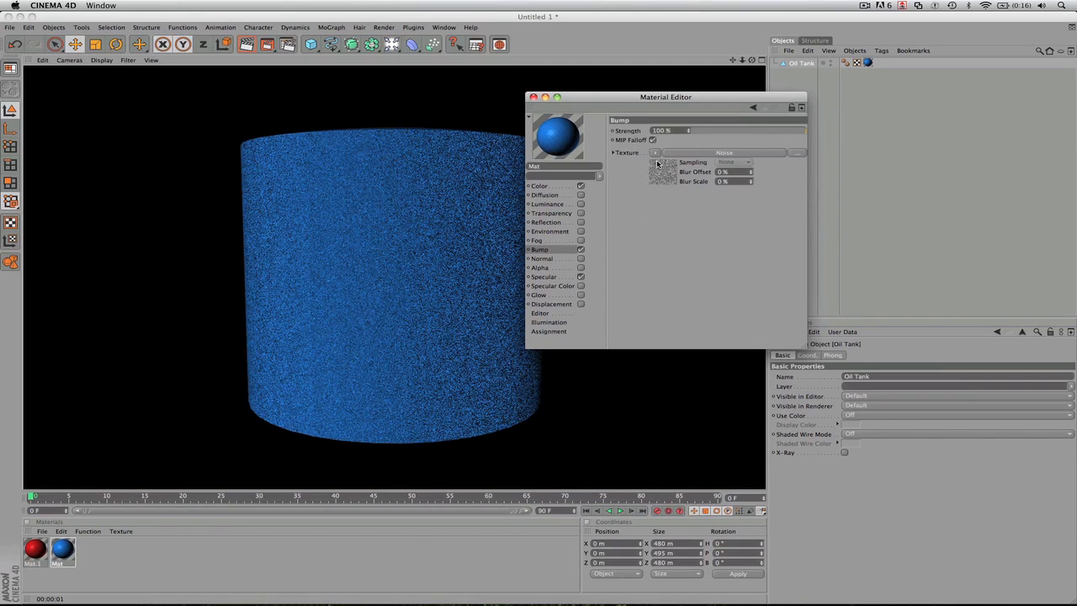
left_click(655, 153)
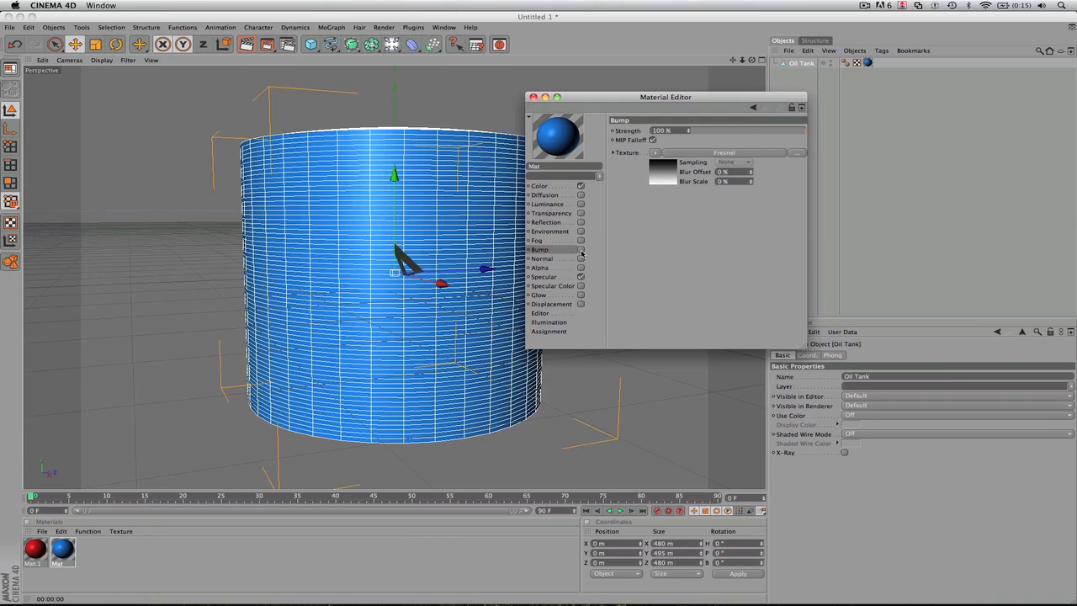
- Enable the blue material's Alpha channel and load a Noise shader as its texture
left_click(542, 267)
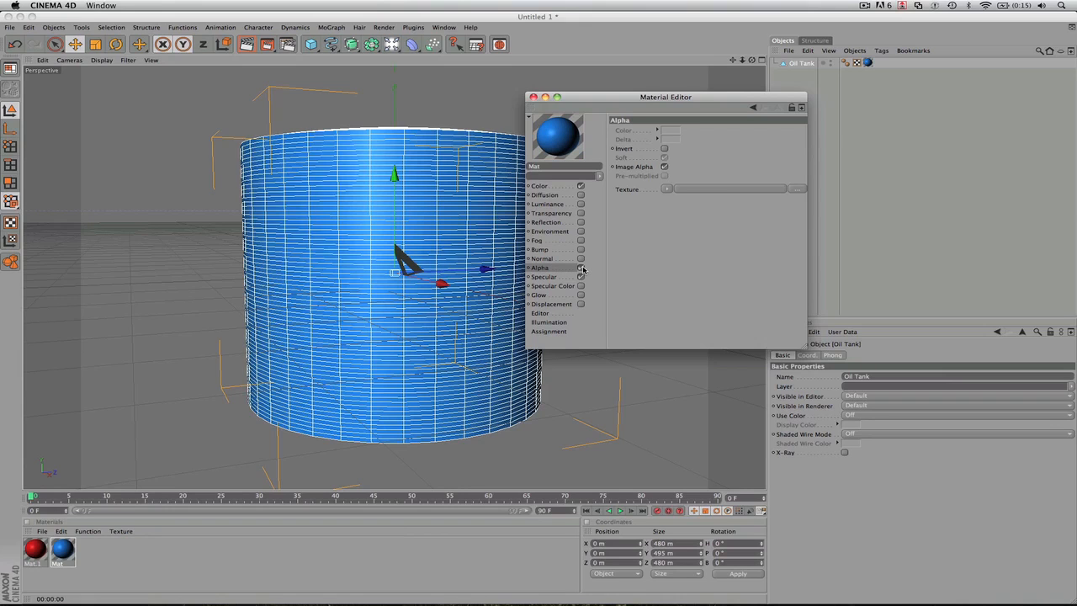
left_click(580, 267)
left_click(669, 188)
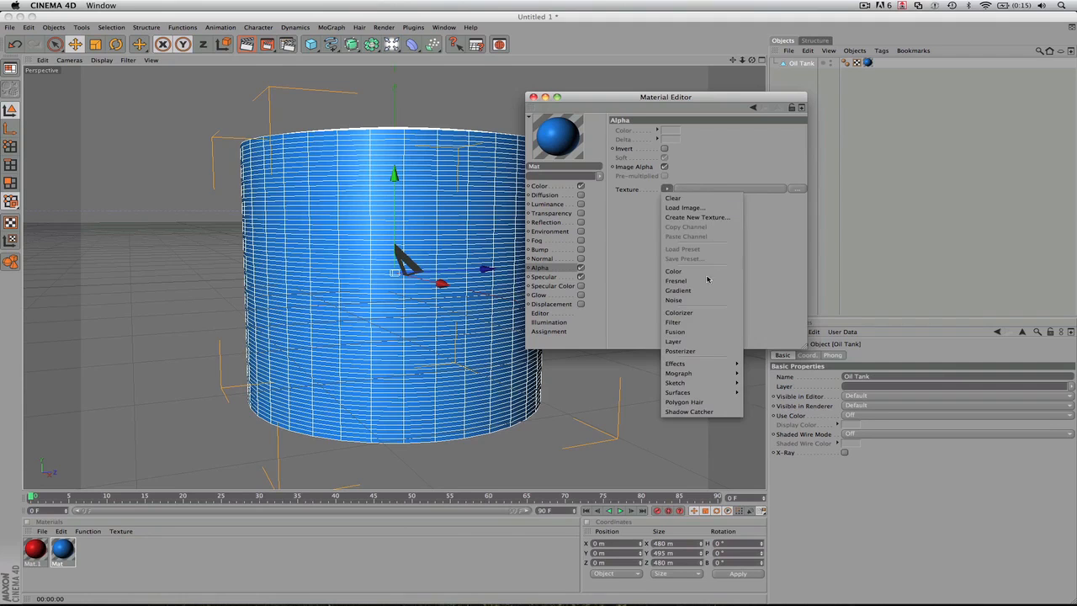
left_click(690, 300)
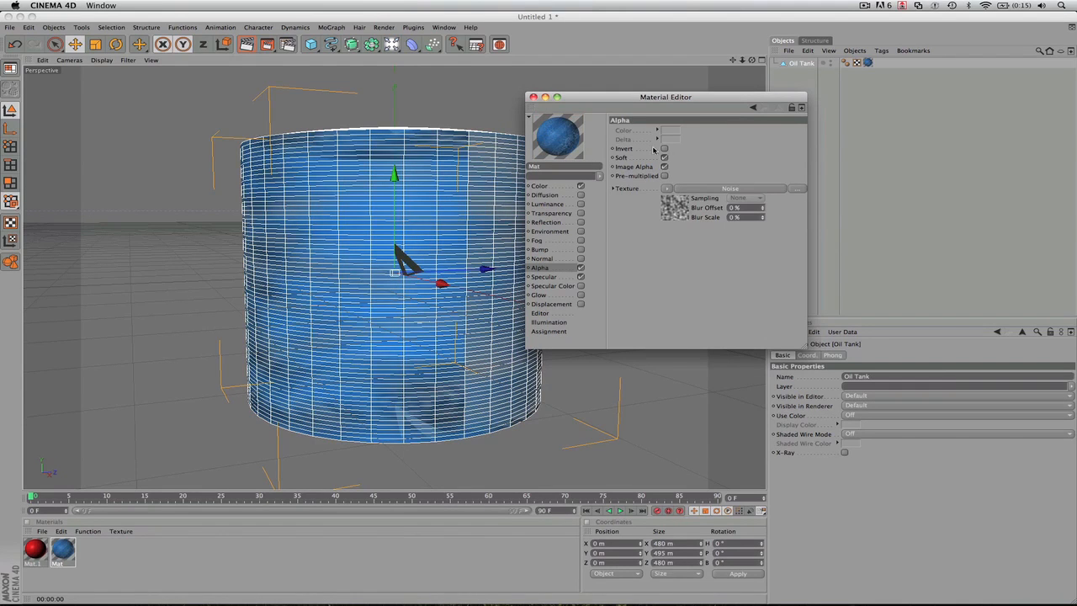
- Add a Figure object, move it inside the oil tank to about X -104 m, Y -33 m, and render the viewport
left_click(425, 87)
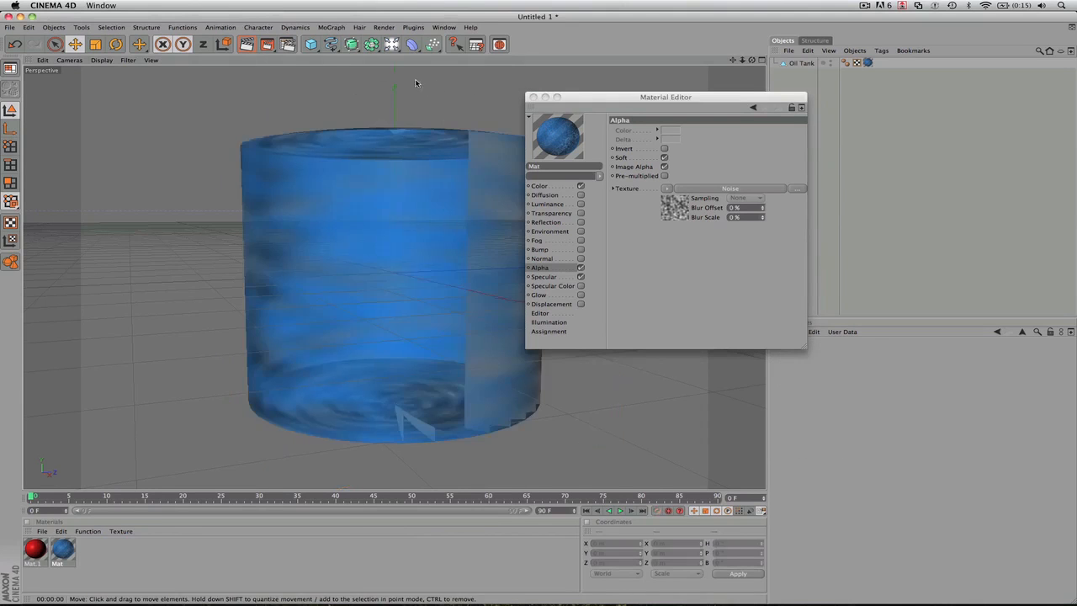
left_click_drag(306, 43, 473, 107)
left_click_drag(416, 287, 393, 286)
mouse_move(371, 174)
left_mouse_down()
mouse_move(370, 205)
mouse_move(371, 186)
left_mouse_up()
key("super+r")
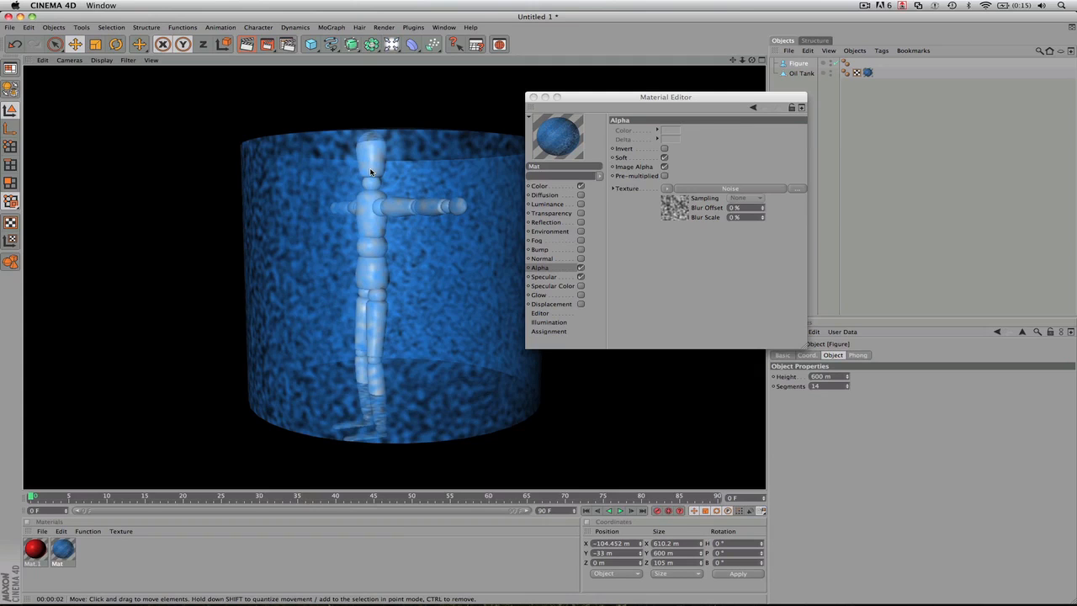
- Try the Fresnel Bump channel together with the noise Alpha channel on the blue material, and disable Bump again
left_click(739, 188)
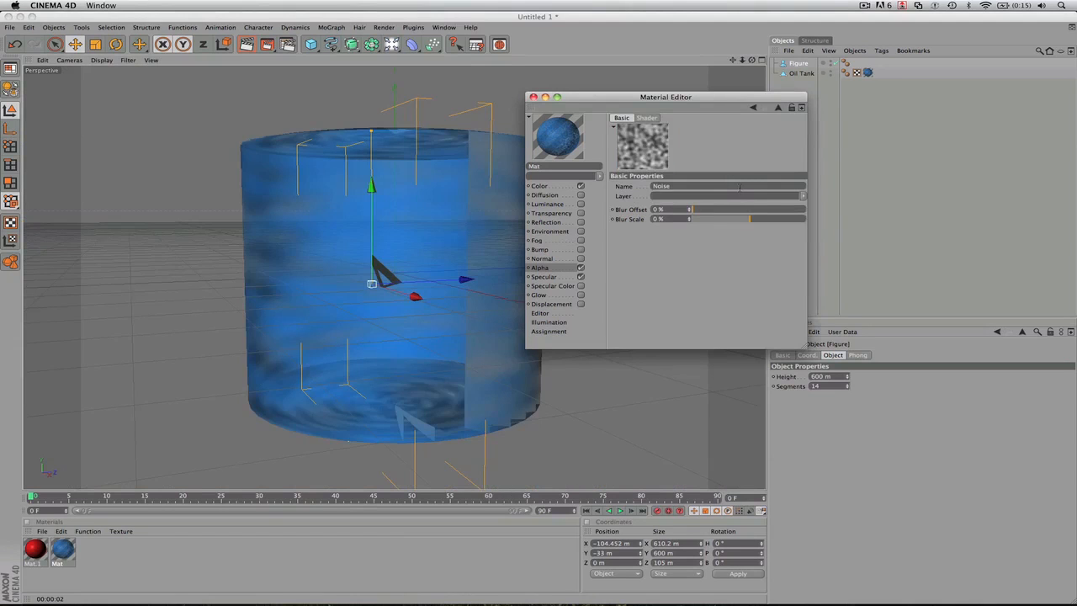
left_click(580, 250)
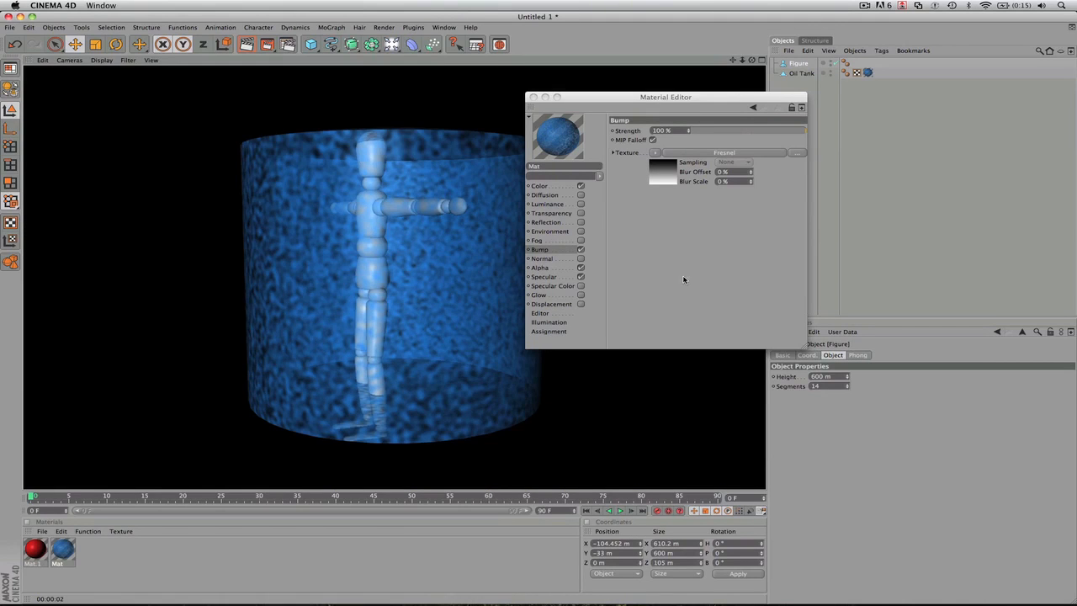
left_click(580, 250)
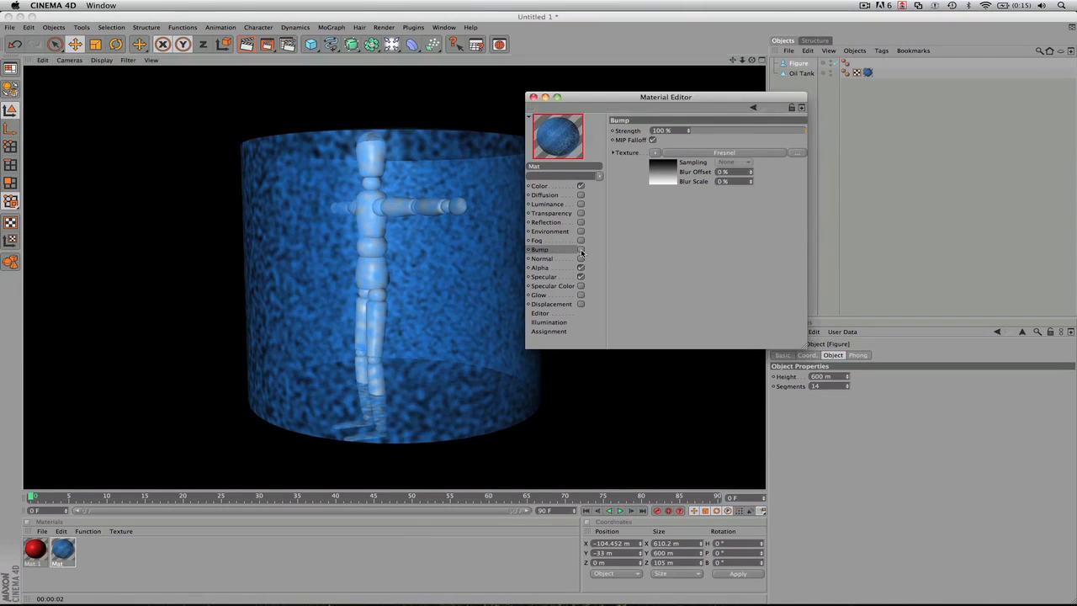
- Disable the blue material's Alpha channel and delete the Figure object inside the oil tank
left_click(580, 267)
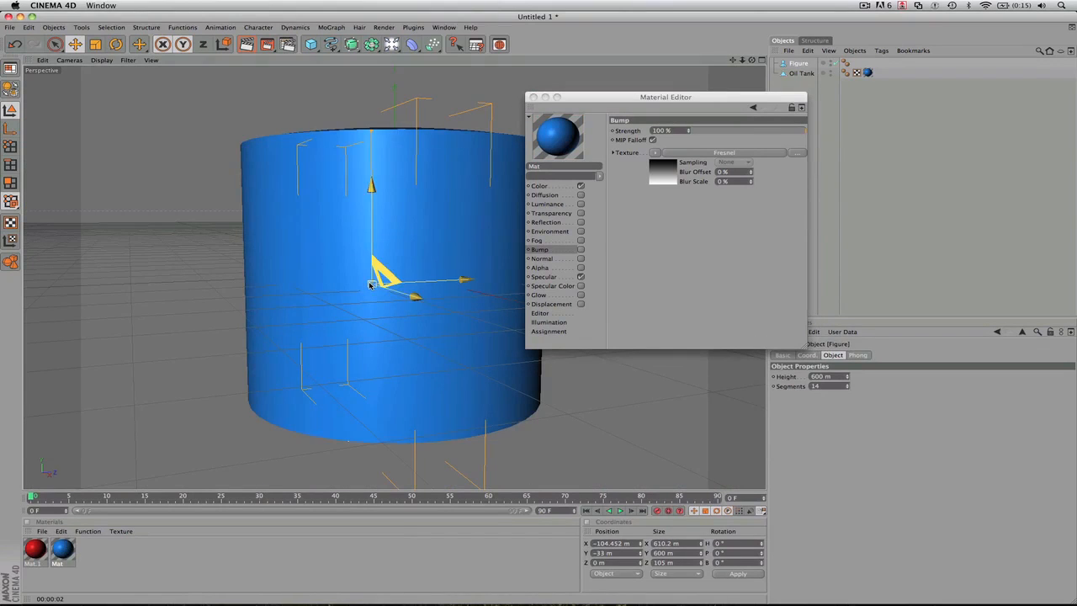
key("Delete")
- Show the blue material's Specular settings, add a light at about X 527 m beside the oil tank, and render the viewport
left_click(580, 277)
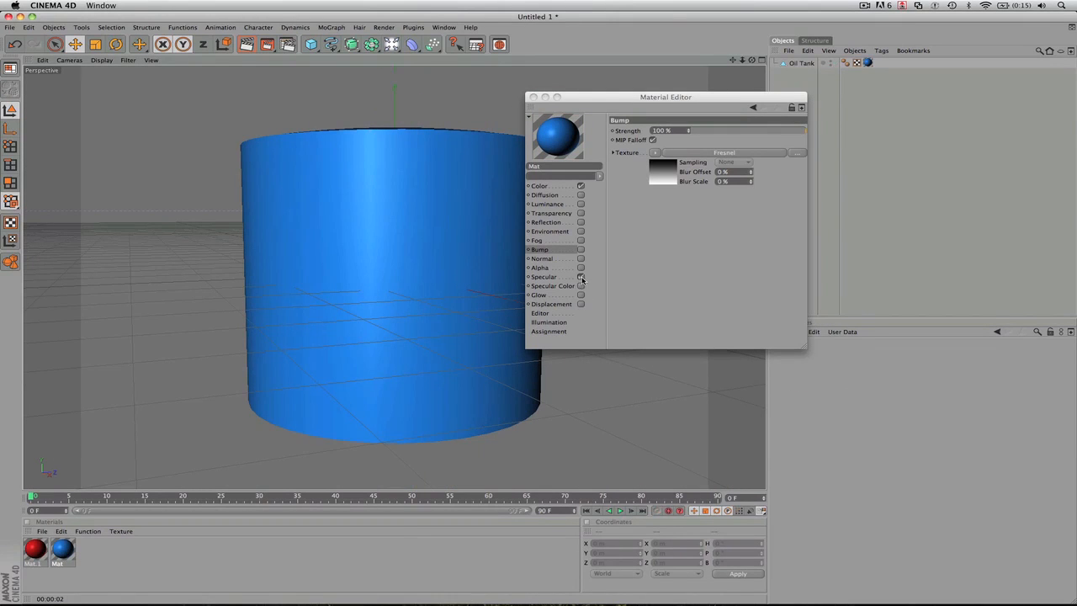
left_click(580, 278)
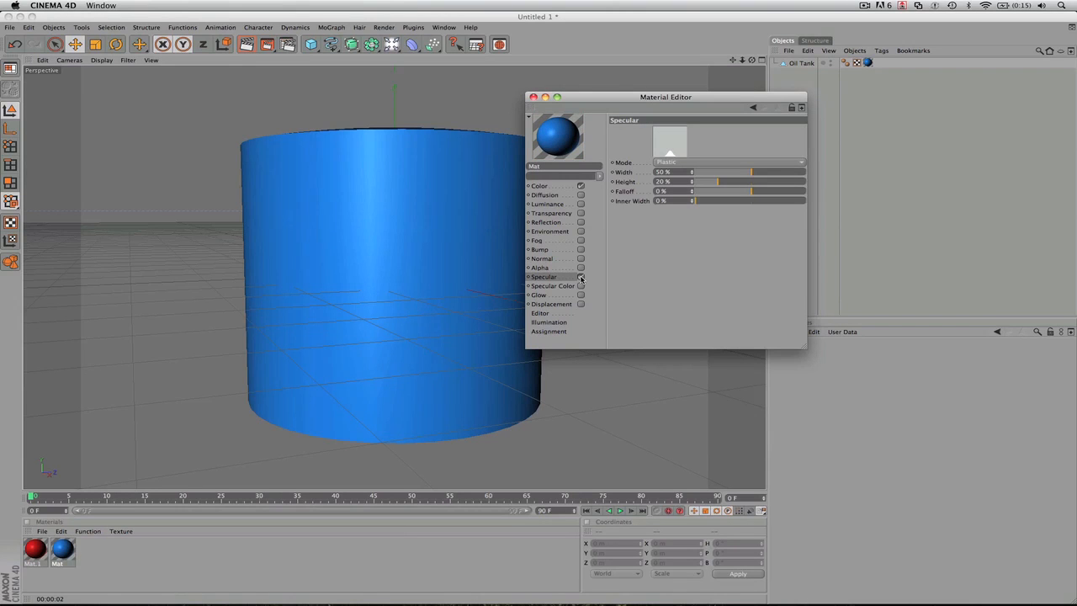
left_click_drag(599, 97, 831, 123)
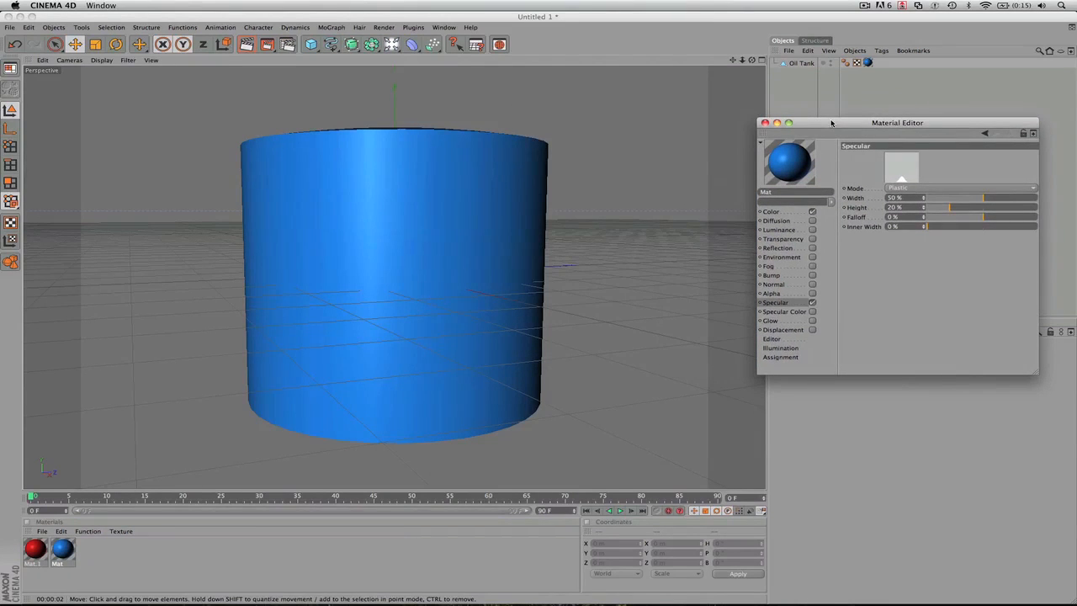
left_click(392, 53)
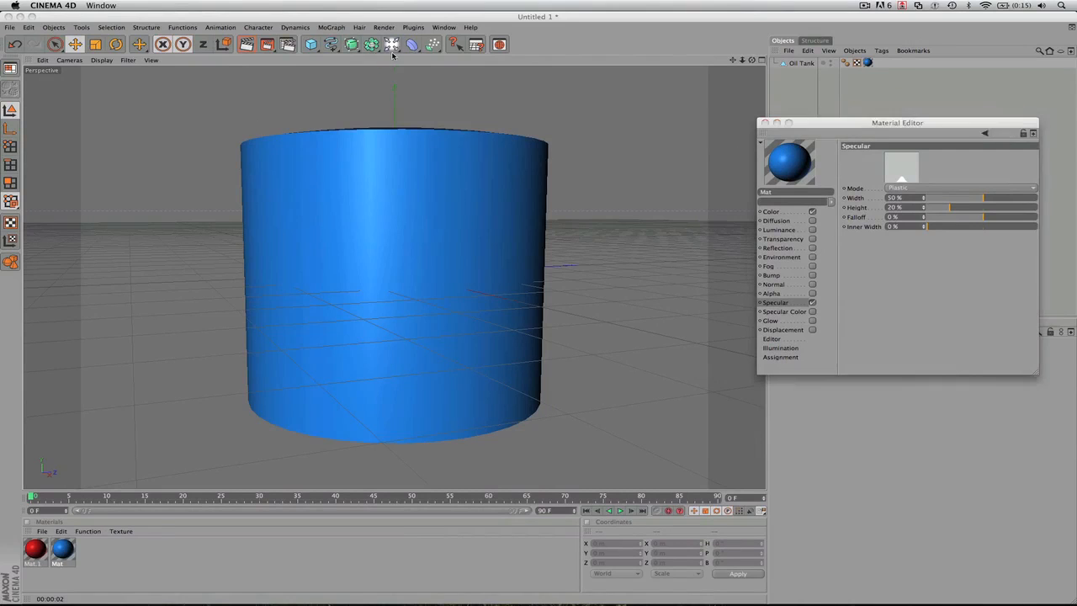
left_click_drag(392, 49, 409, 50)
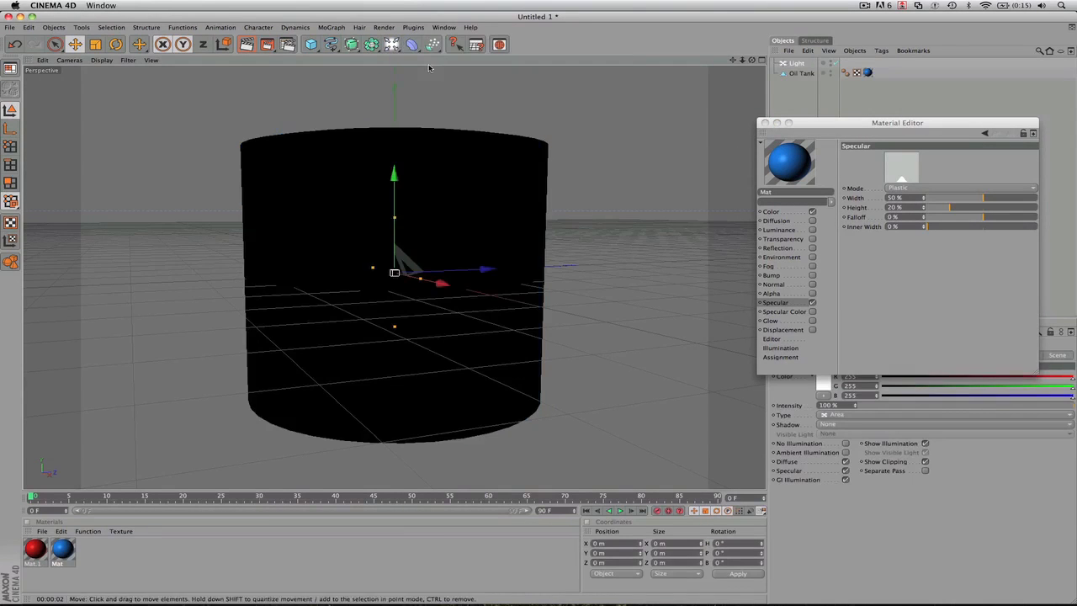
left_click_drag(443, 286, 676, 341)
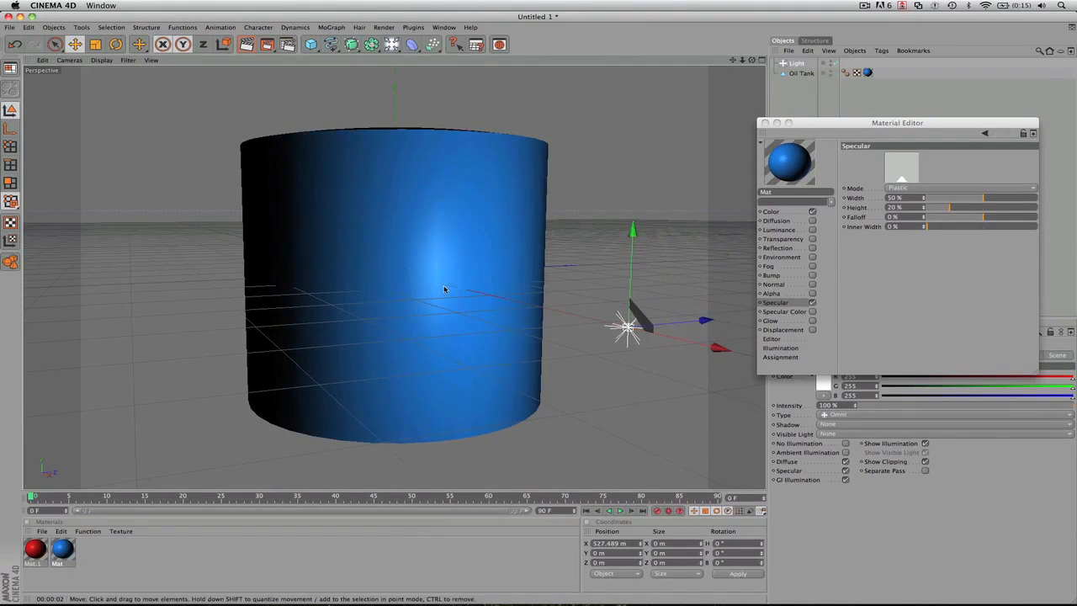
left_click_drag(844, 127, 658, 127)
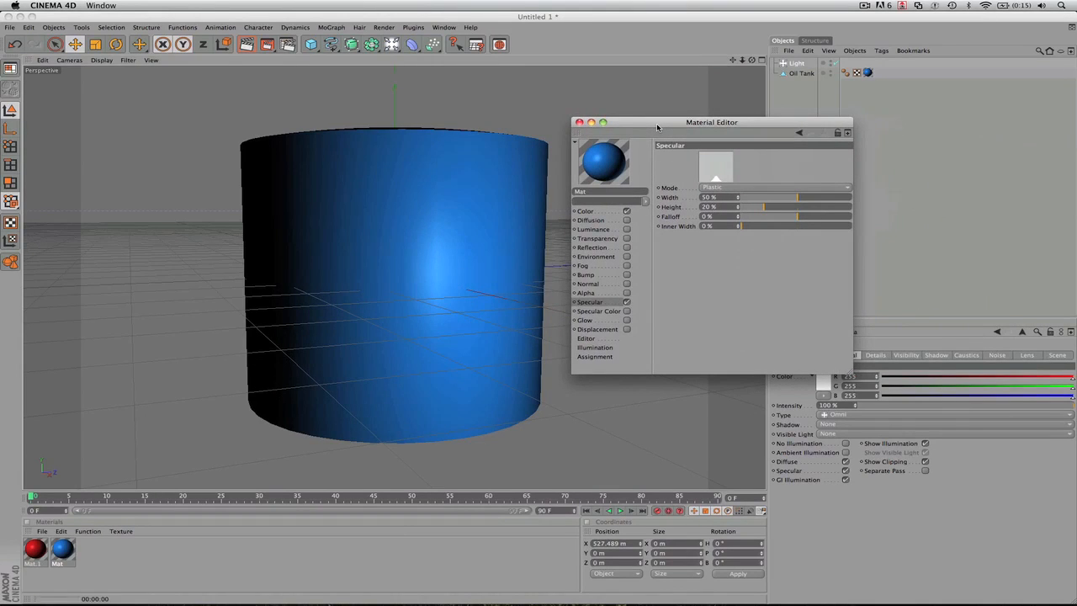
key("super+r")
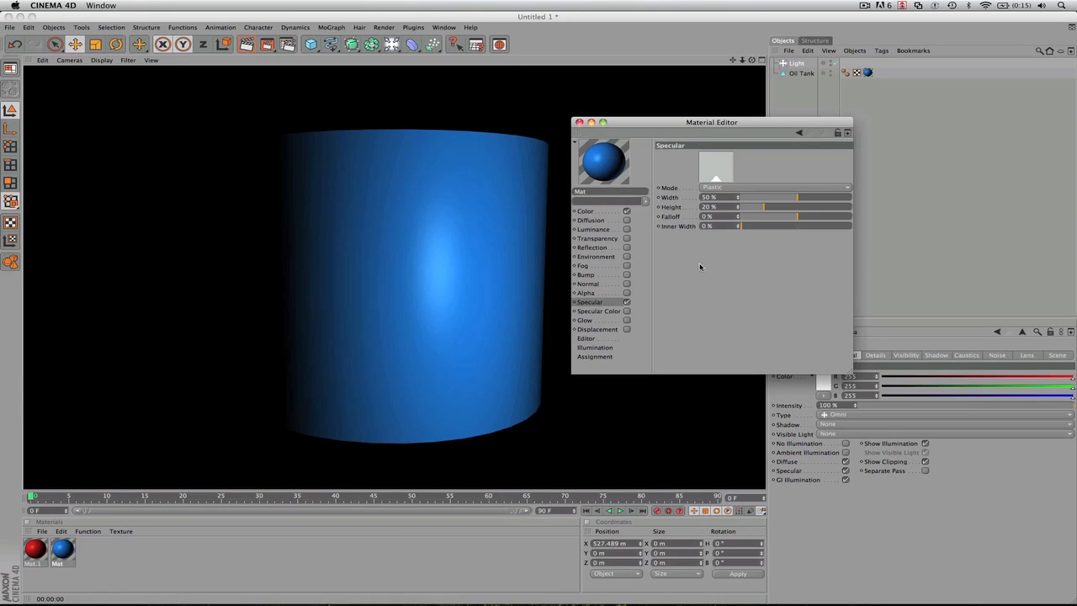
- Set the Specular width to 78%, height to 82% and falloff to -22%, after test-rendering a falloff of 100%
left_click_drag(798, 199, 829, 207)
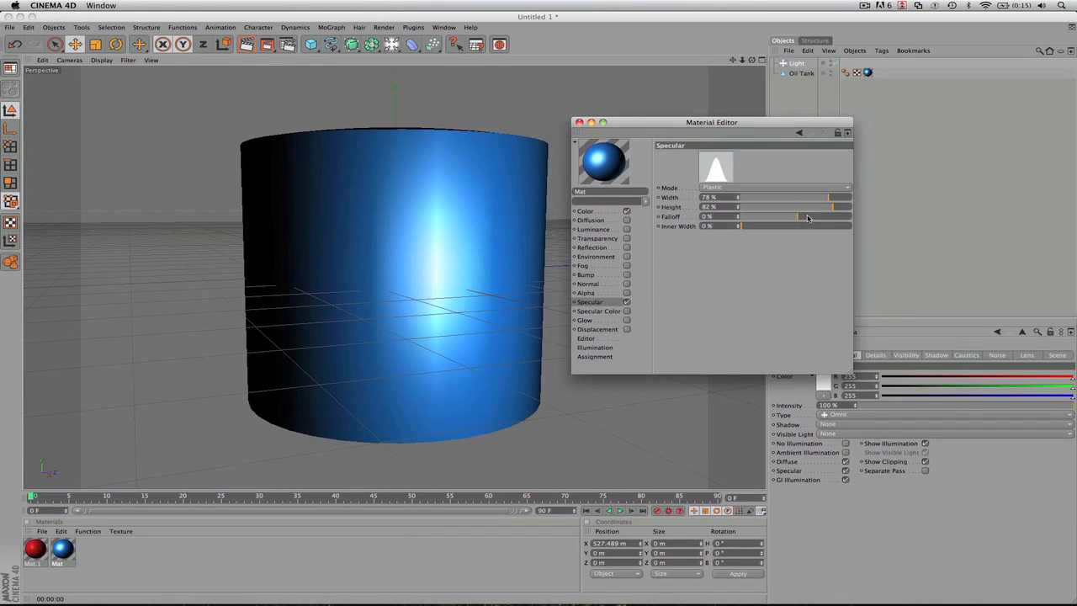
mouse_move(807, 218)
left_mouse_down()
mouse_move(816, 218)
mouse_move(800, 218)
left_mouse_up()
left_click(753, 218)
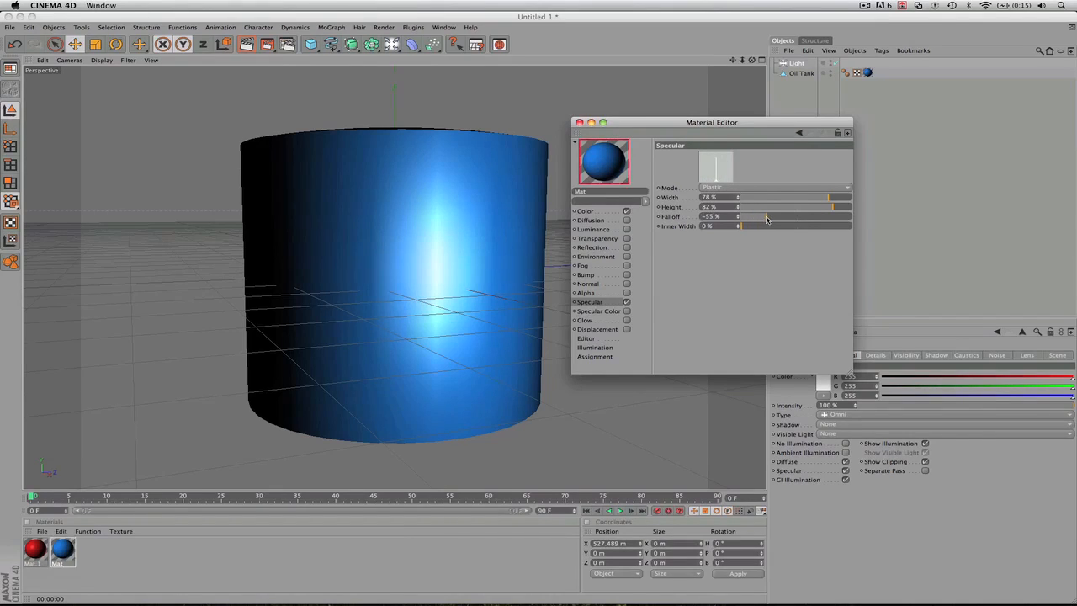
left_click(792, 218)
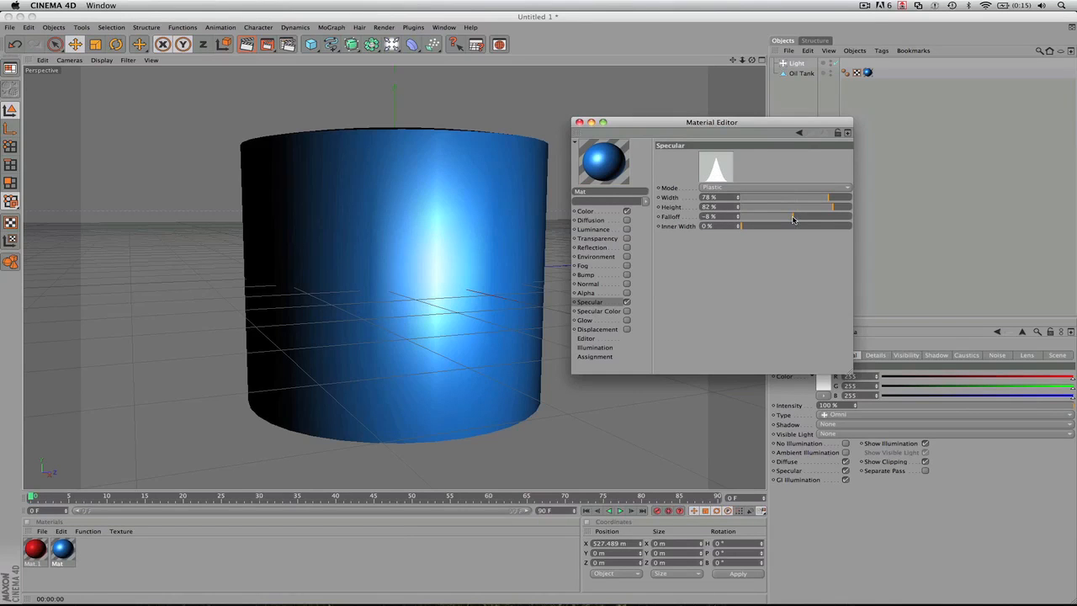
left_click_drag(792, 218, 859, 219)
left_click(475, 288)
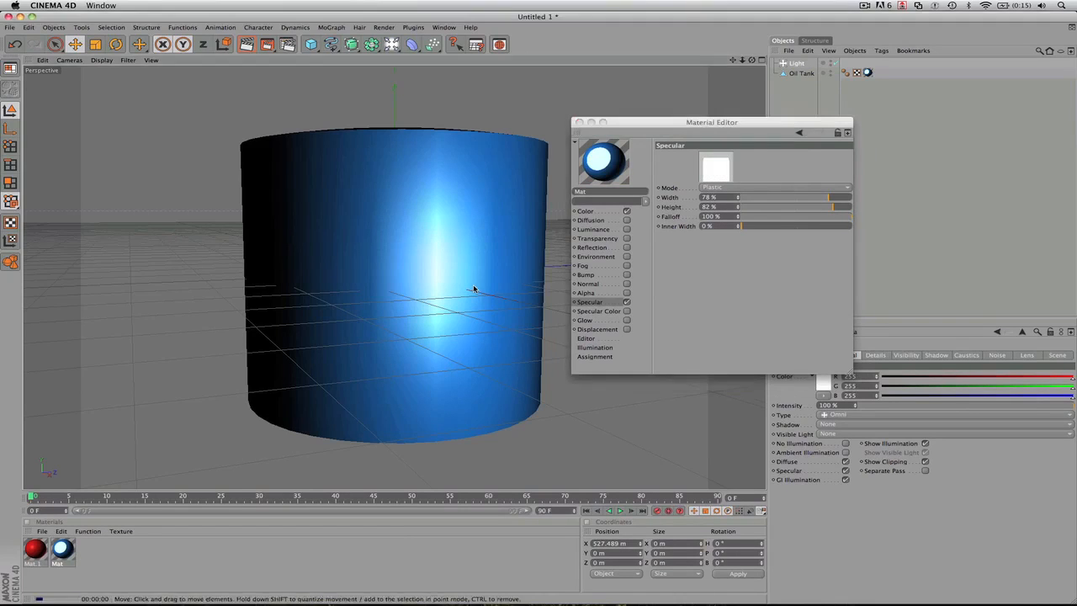
key("super+r")
left_click_drag(849, 217, 785, 218)
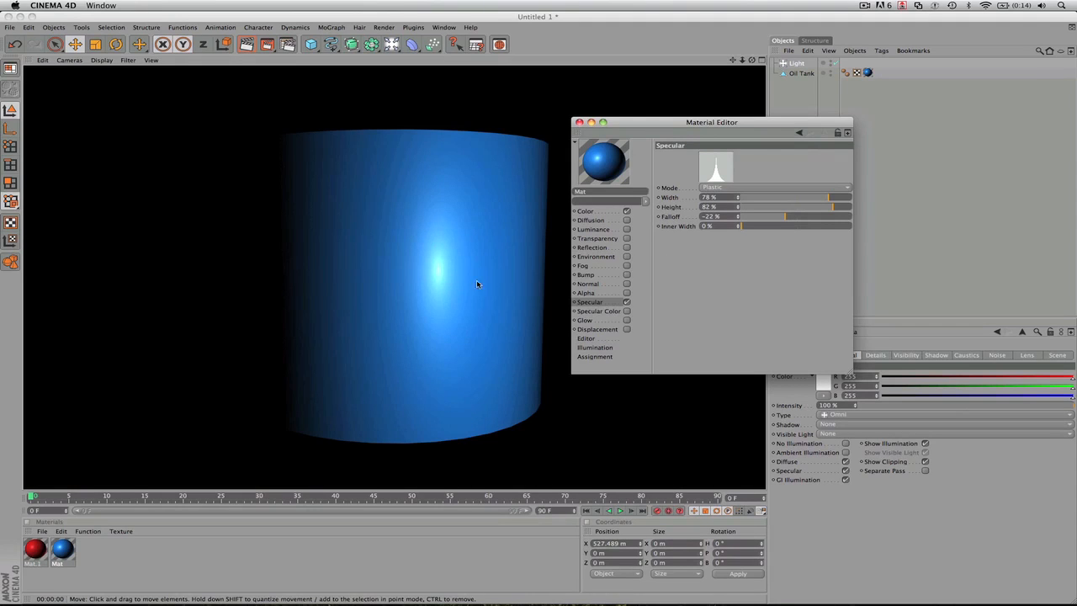
- Enable the Specular Color channel and set its color to yellow-green (R 176, G 200, B 25) after trying green
left_click(593, 312)
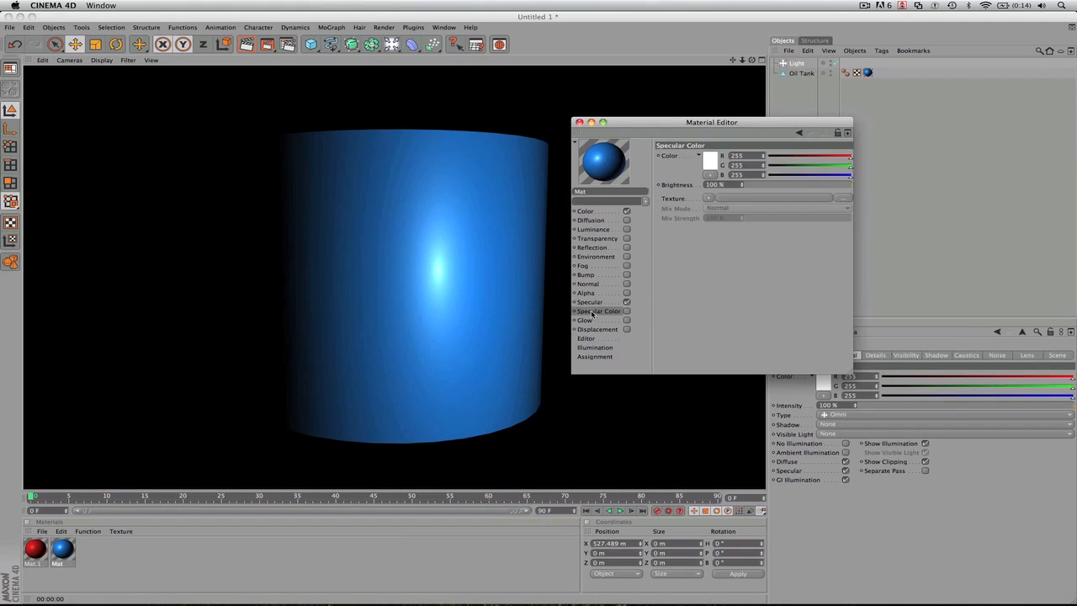
left_click(627, 311)
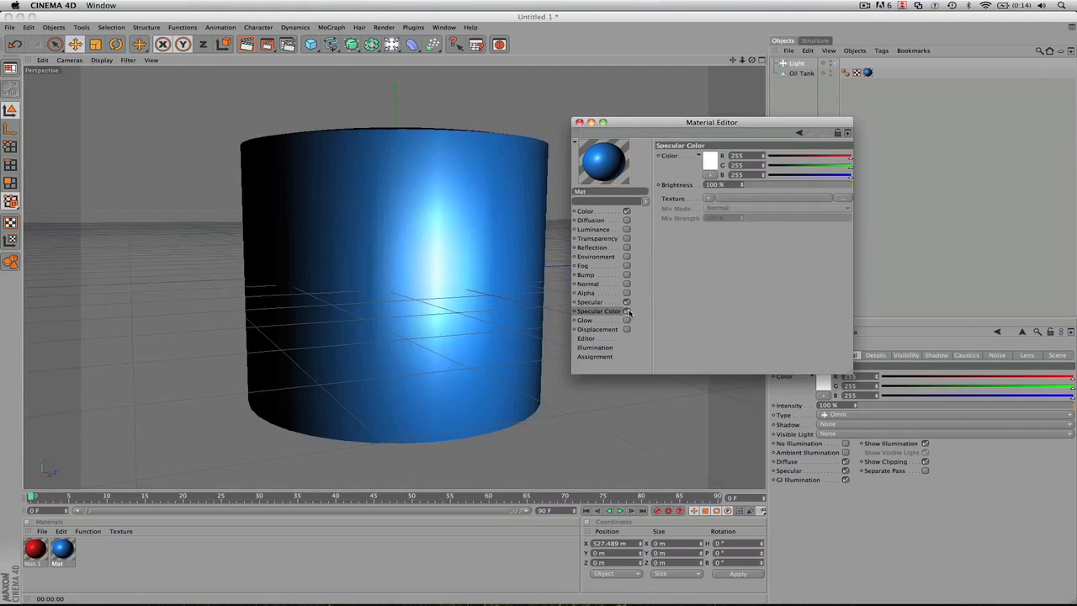
left_click(715, 160)
left_click_drag(715, 160, 714, 139)
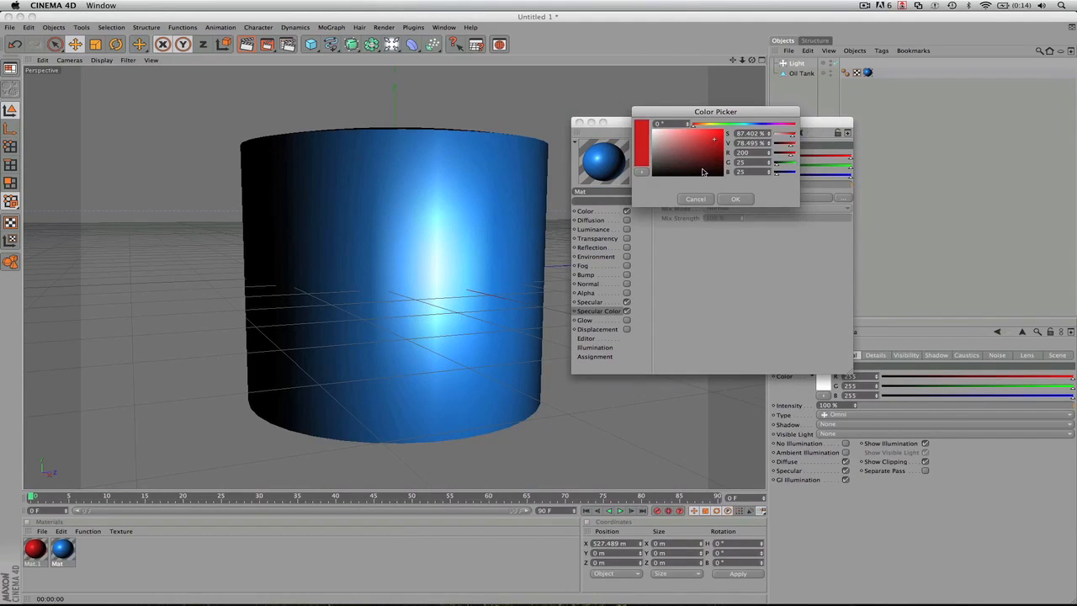
left_click(731, 126)
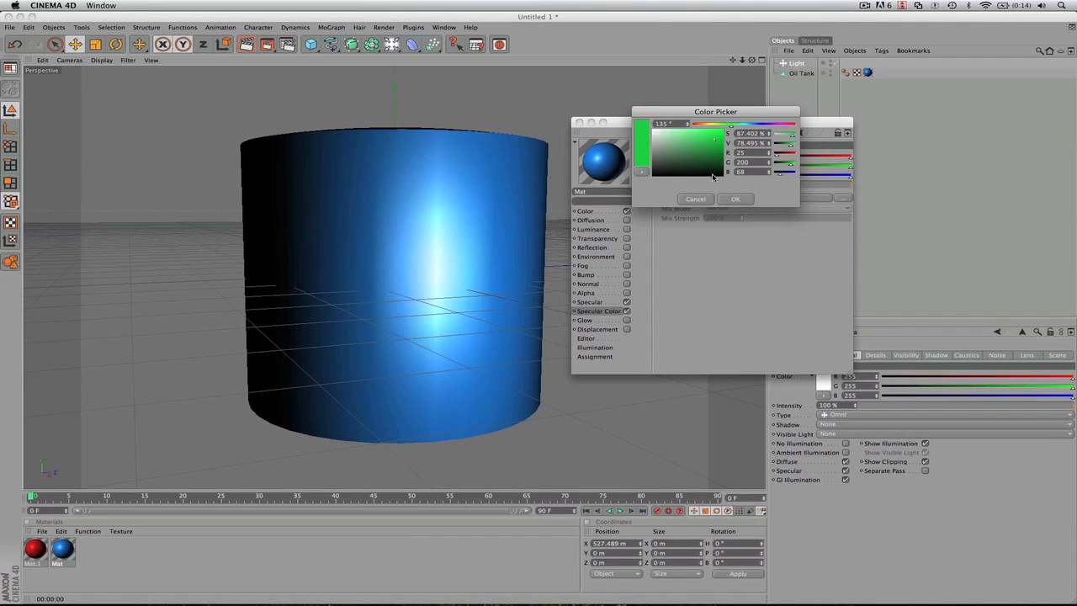
left_click(728, 202)
left_click(716, 168)
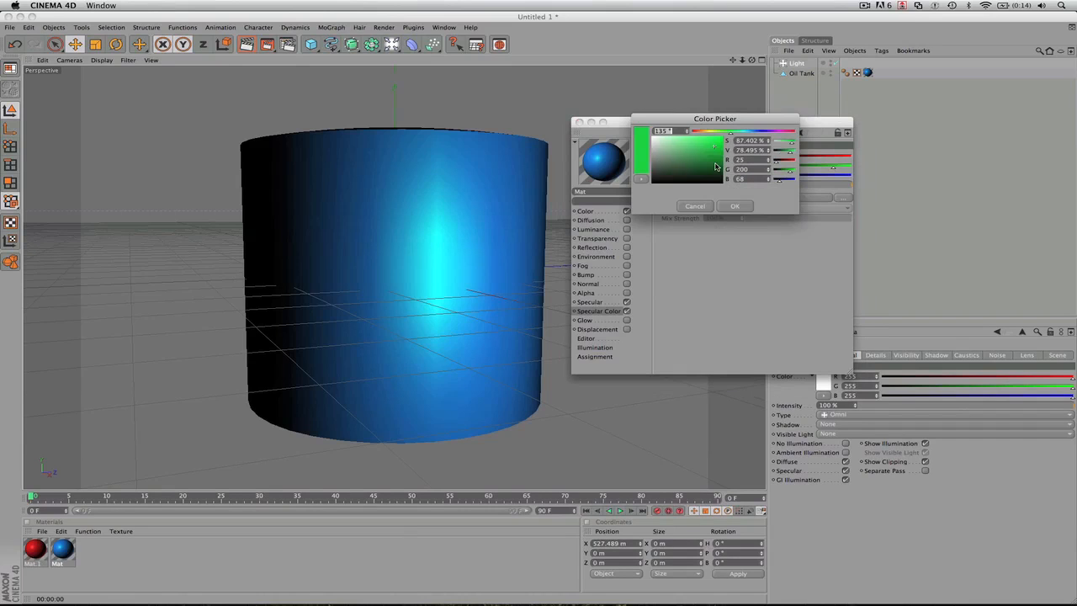
left_click(713, 133)
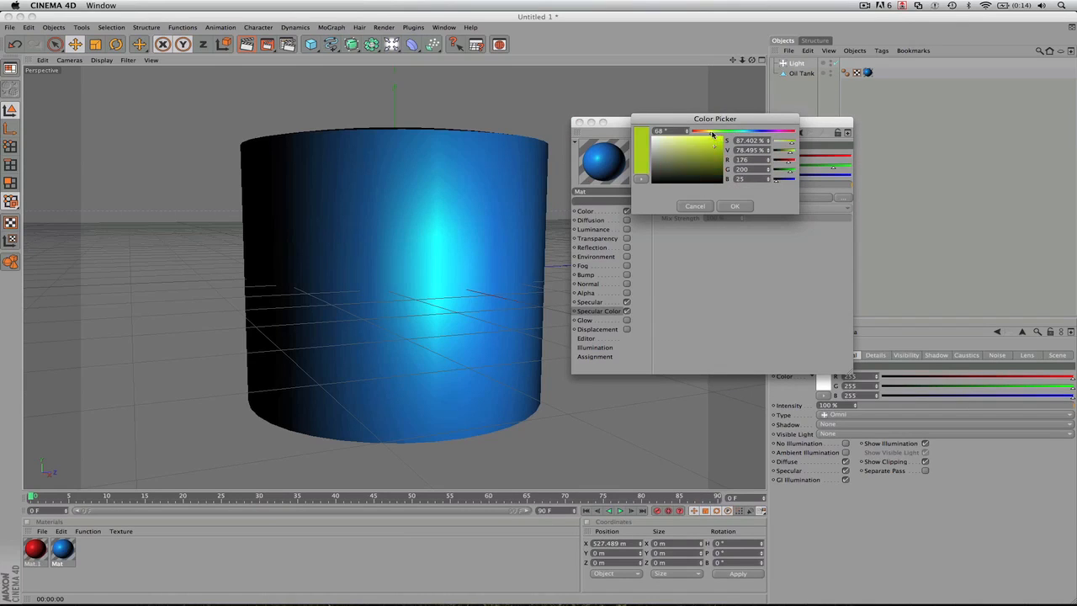
left_click(734, 206)
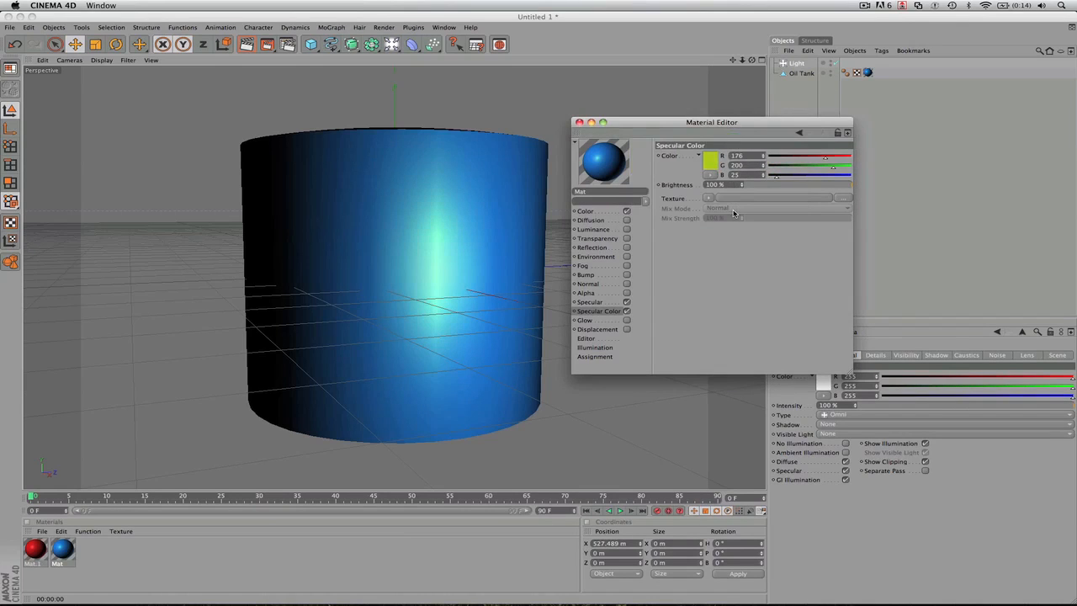
- Render the viewport with the tinted highlight and disable the Specular Color channel
left_click(509, 297)
key("super+r")
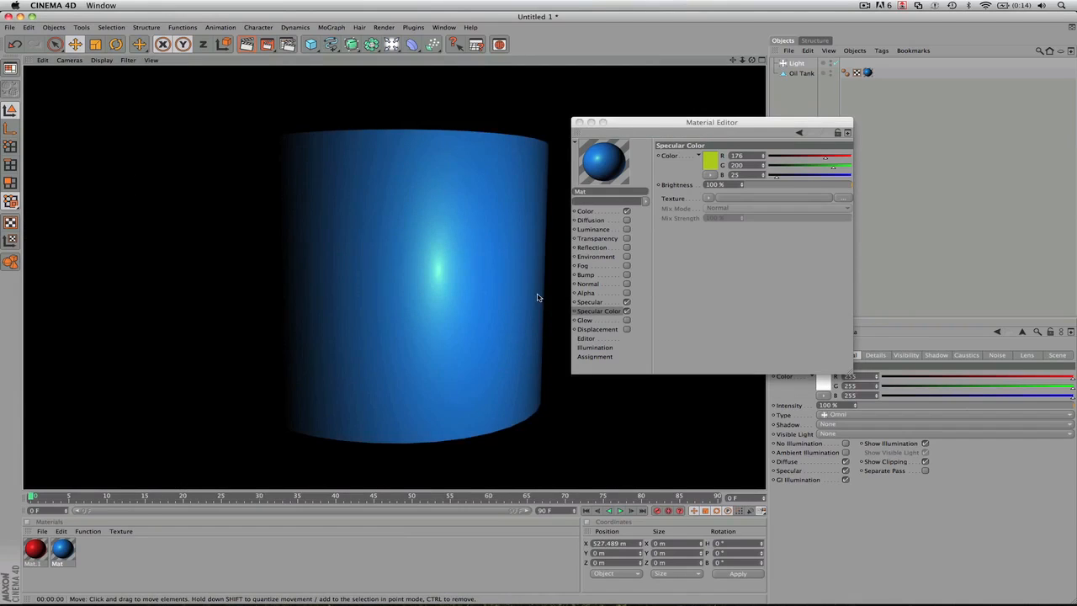
left_click(625, 312)
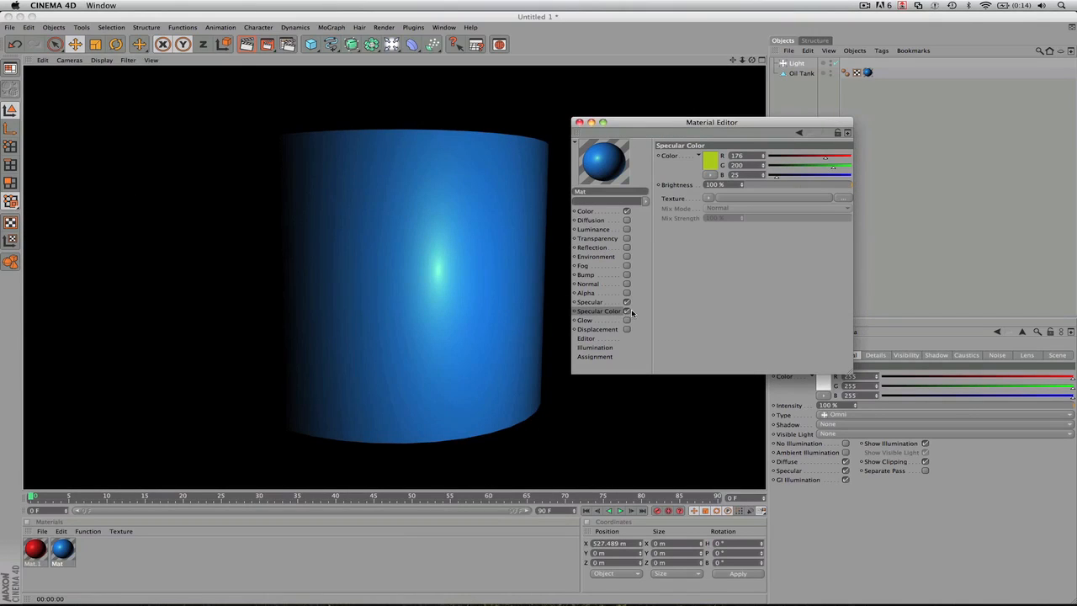
left_click(626, 312)
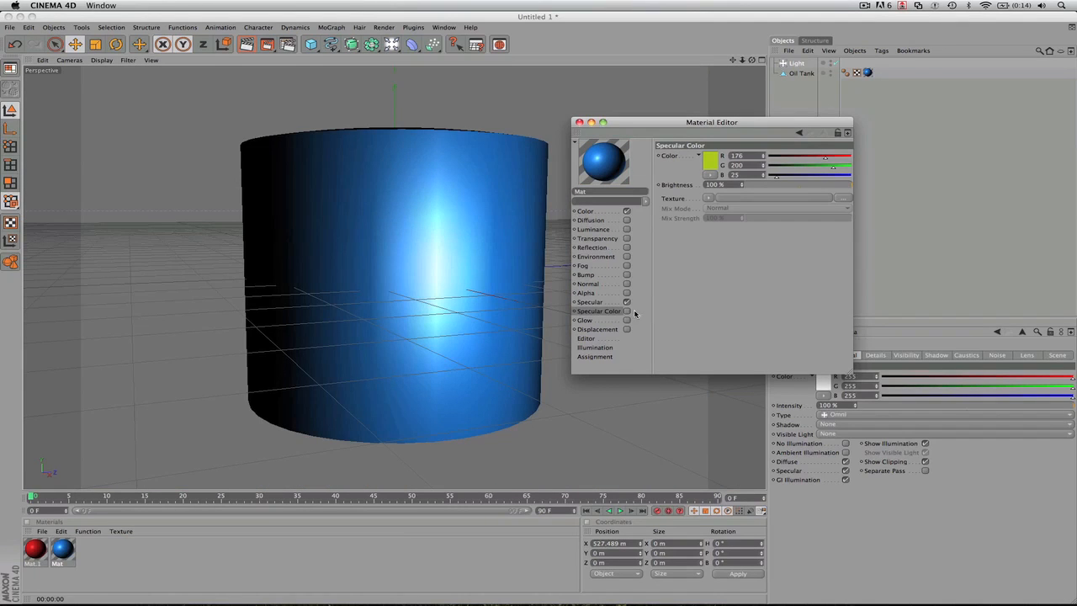
- Deselect the light and enable the blue material's Glow channel with its default settings
left_click(528, 430)
left_click(601, 320)
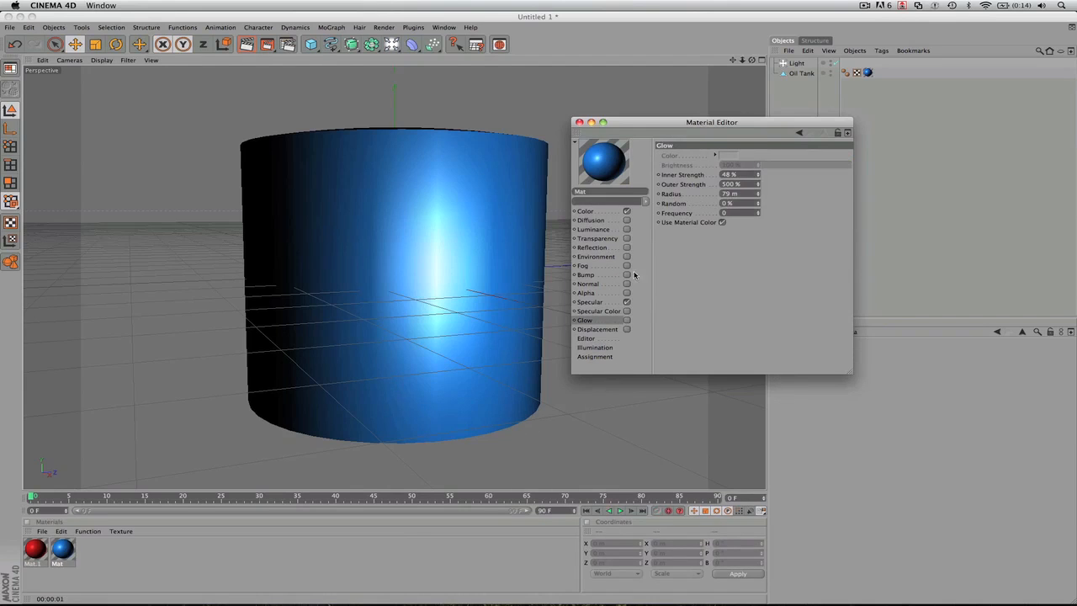
left_click(626, 321)
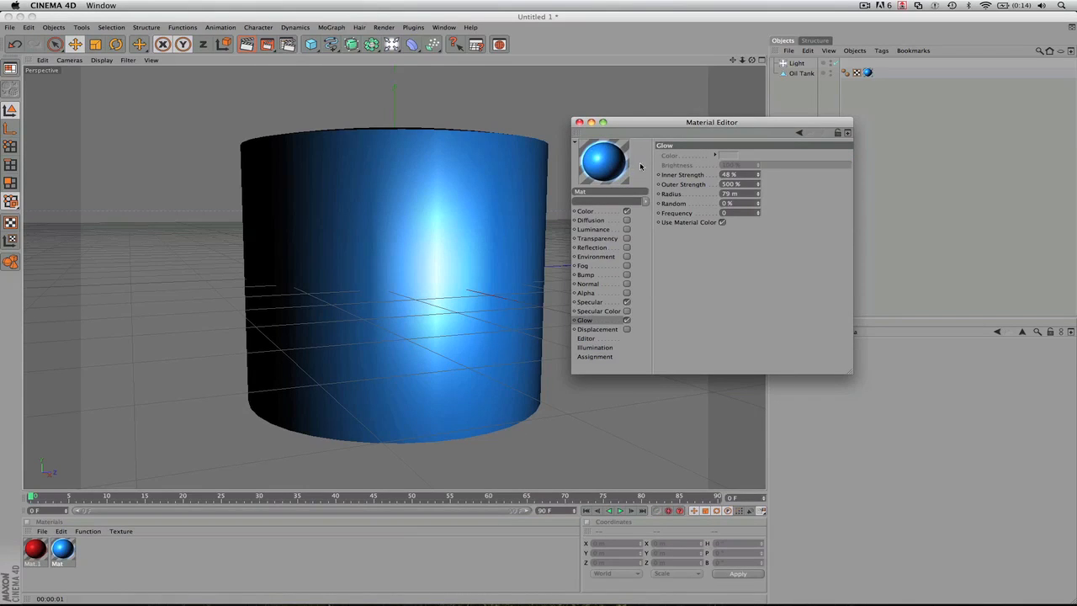
- Delete the oil tank and add a Sphere at the origin in its place
left_click(440, 221)
key("Delete")
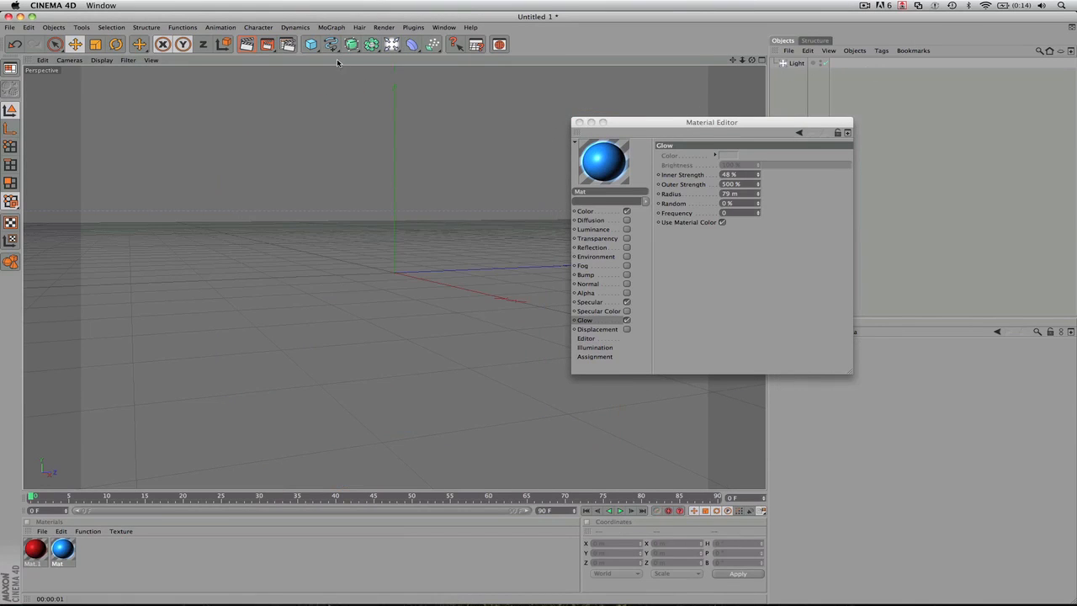
left_click_drag(311, 44, 402, 55)
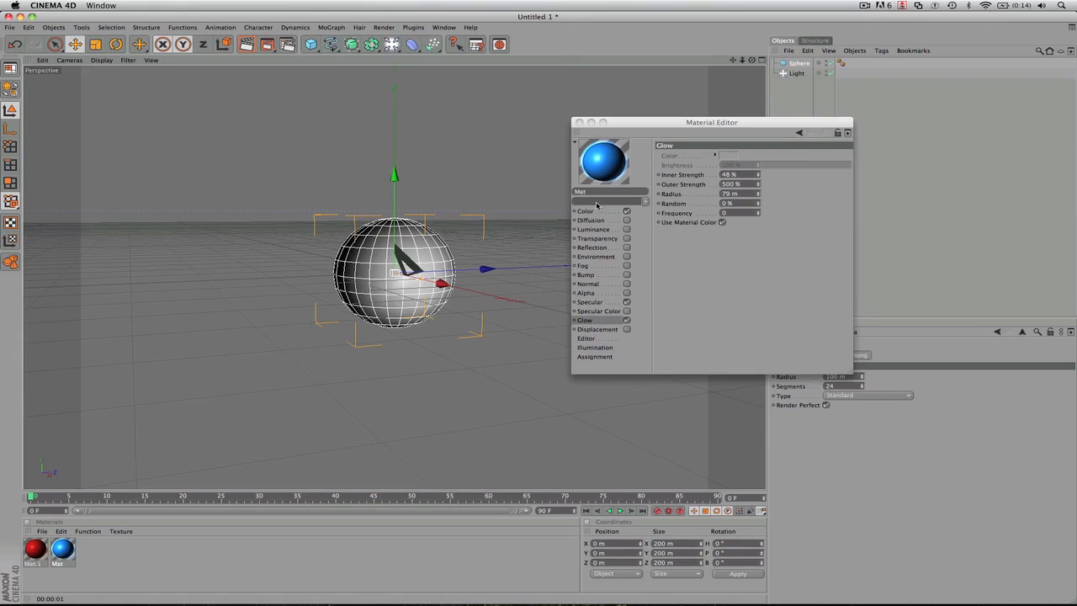
- Apply the glowing blue material to the sphere, render the viewport, and disable the Glow channel
left_click_drag(62, 556, 420, 279)
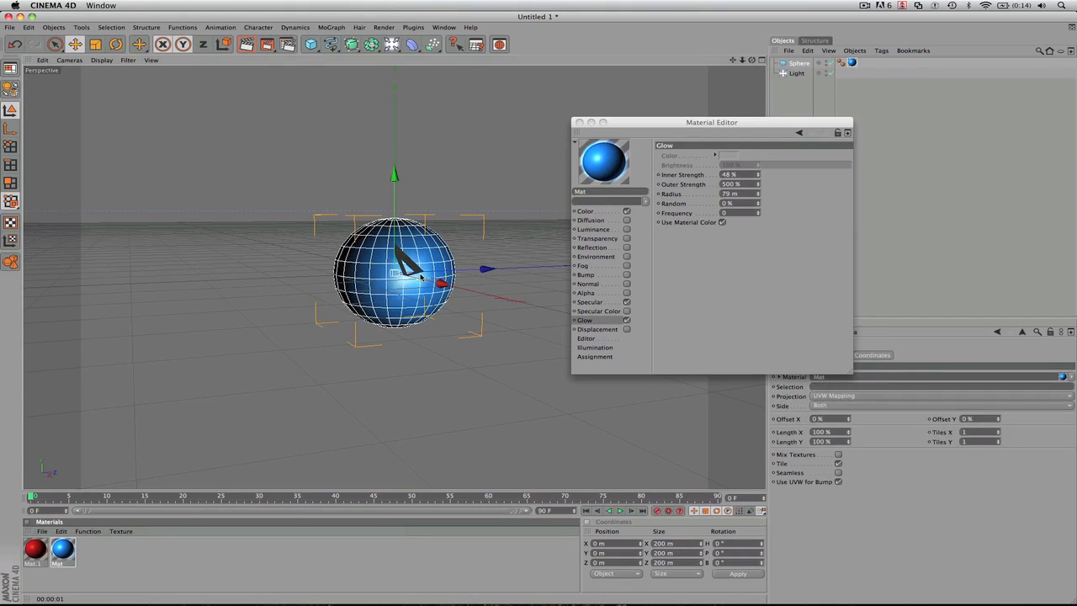
key("super+r")
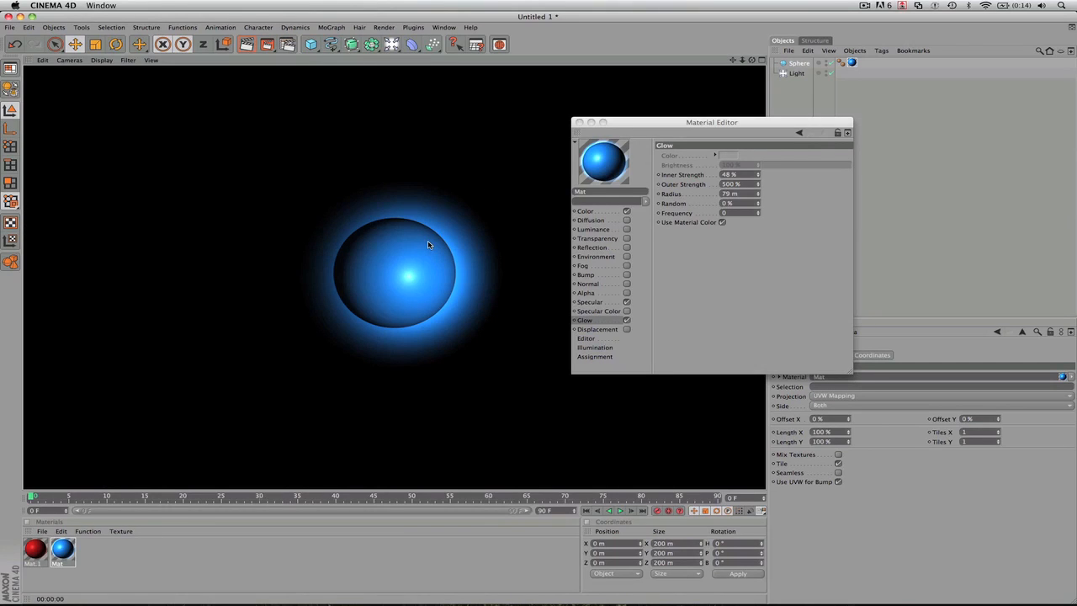
left_click(627, 320)
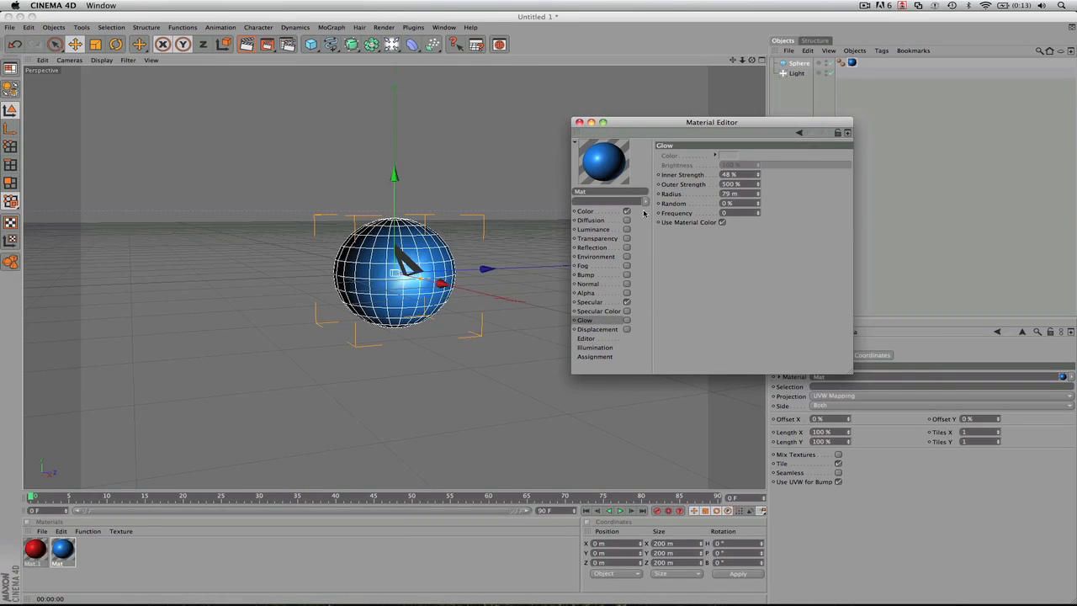
- Rename the blue material with a name beginning "King Bl" and close the Material Editor
left_click(603, 191)
type("King Blue")
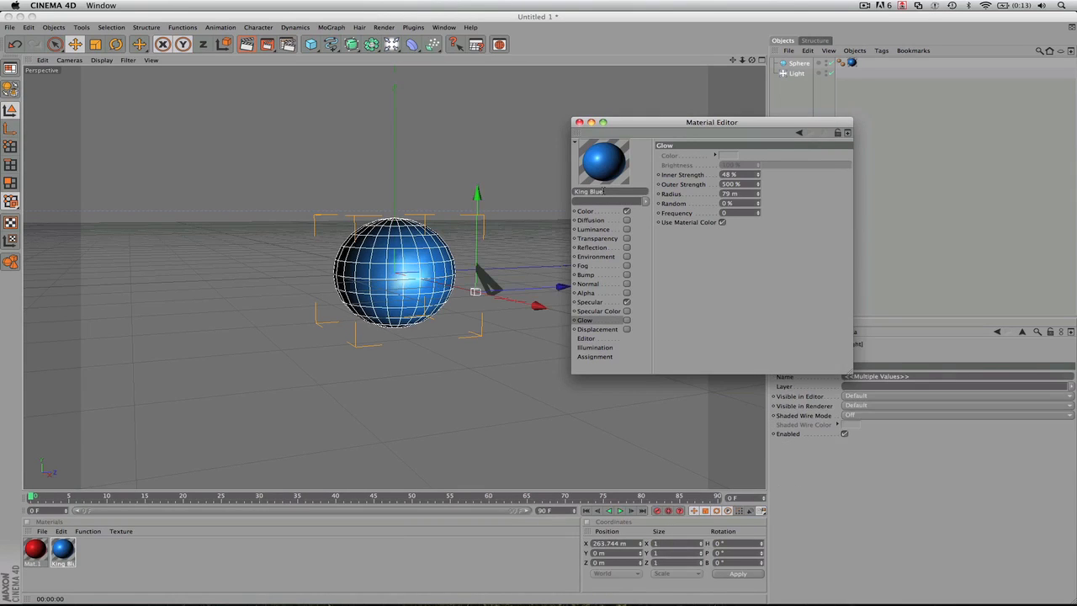
left_click(578, 122)
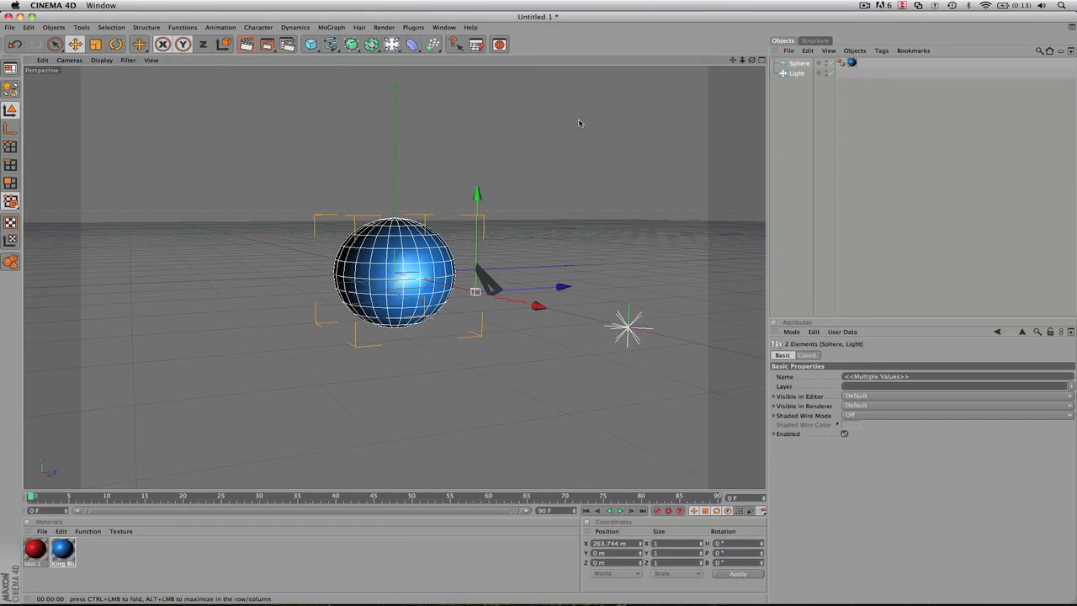